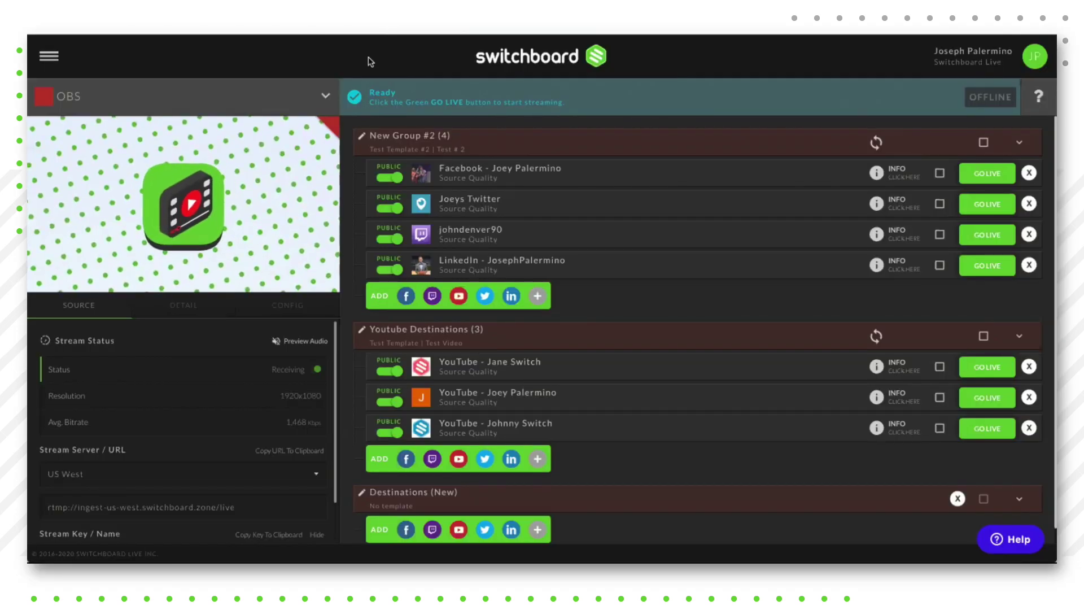
Step: Open the side navigation menu from the Workflow page of destination groups
left_click(50, 58)
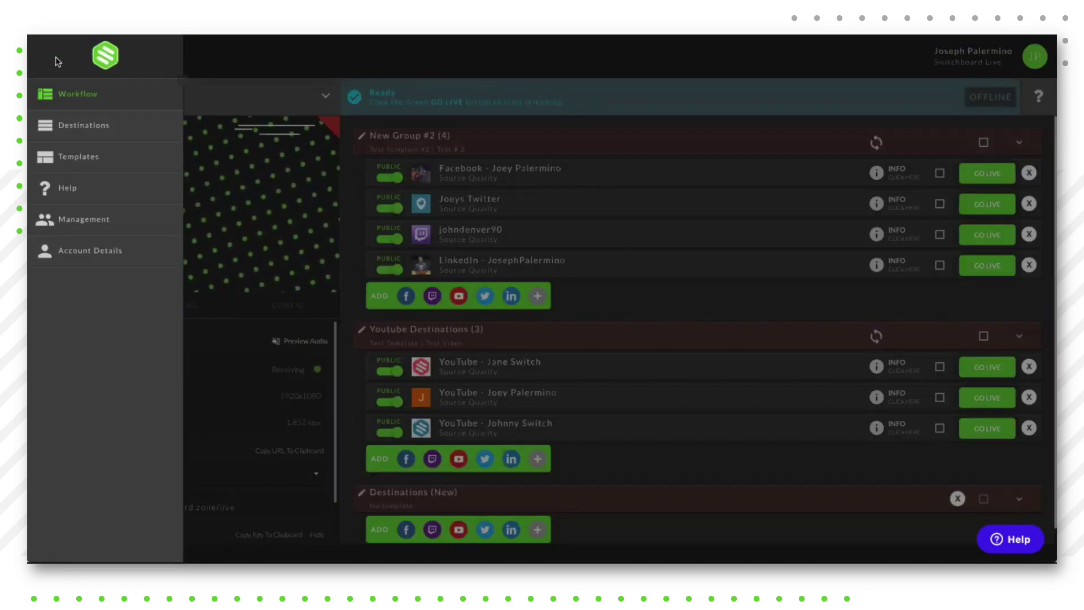
Step: Add a blank template on the Templates page and rename 'Unnamed Template' to 'Test Template #3'
left_click(68, 162)
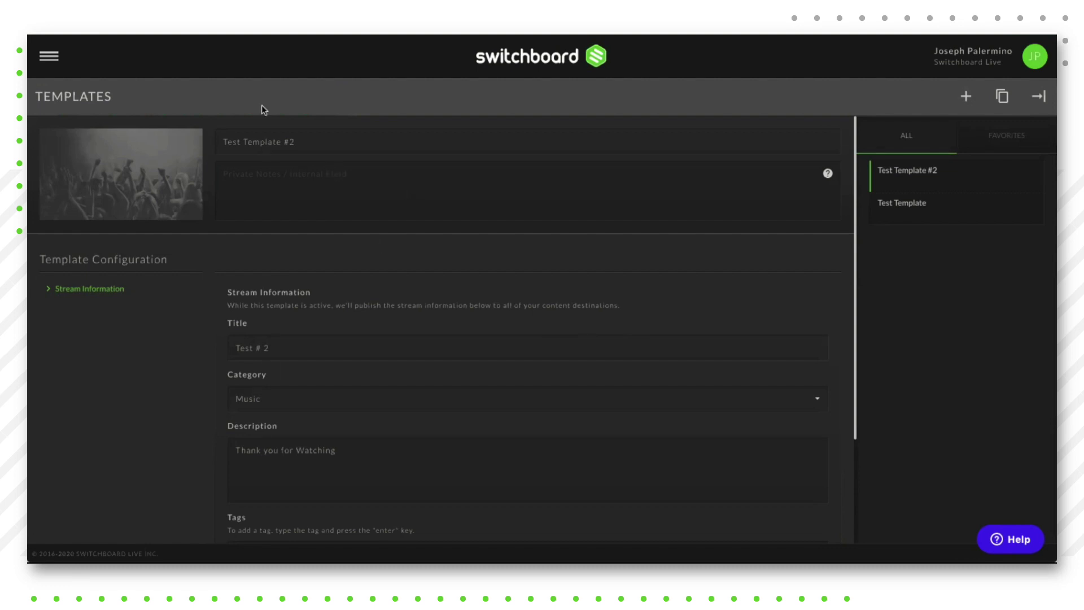
left_click(967, 99)
left_click(309, 135)
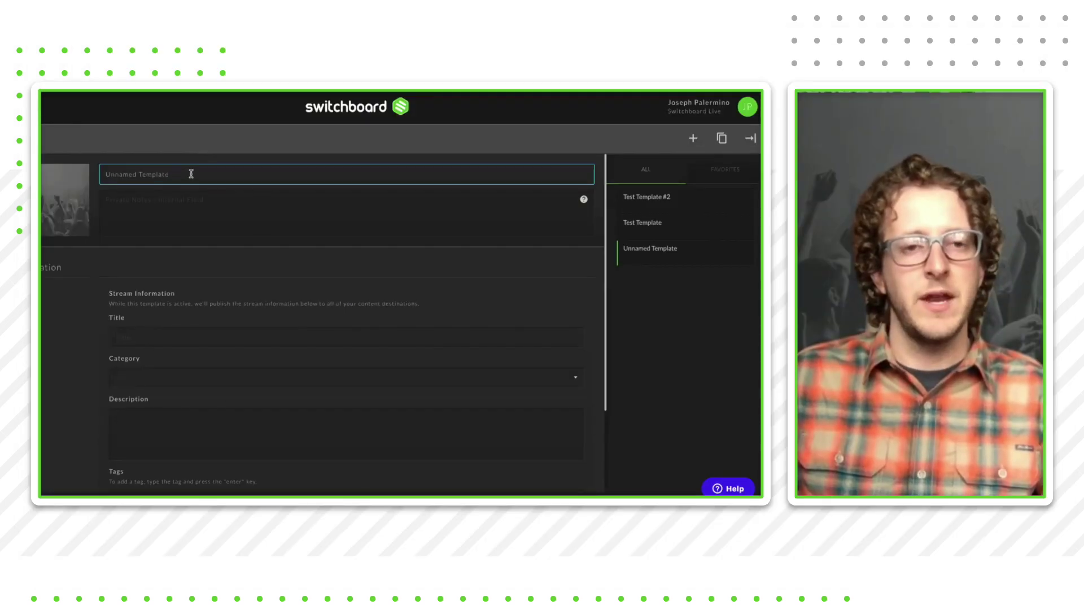
left_click_drag(191, 174, 94, 176)
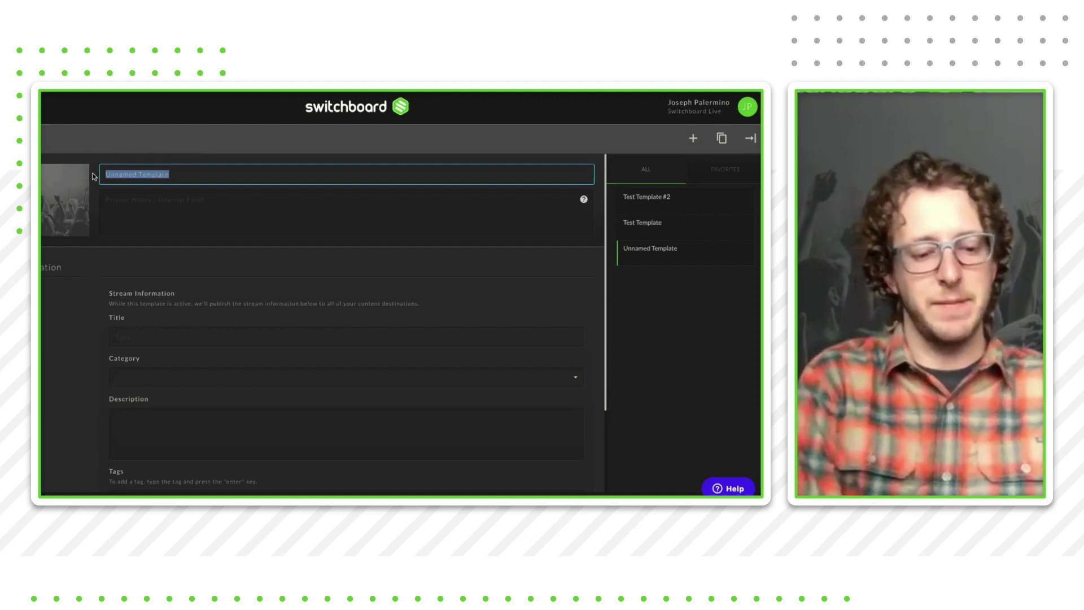
type("Test Templa")
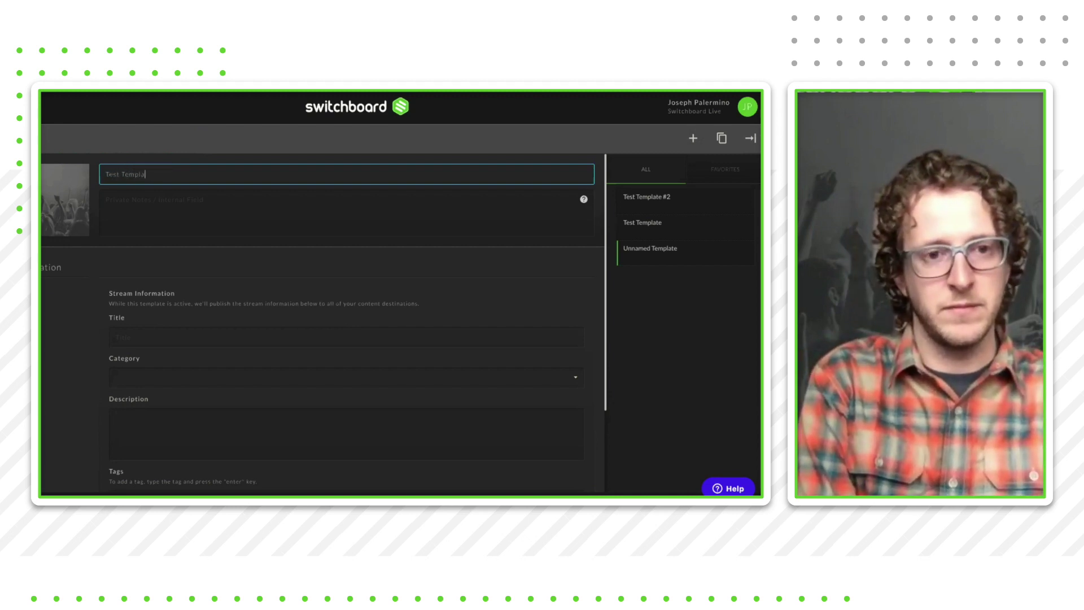
type("te #3")
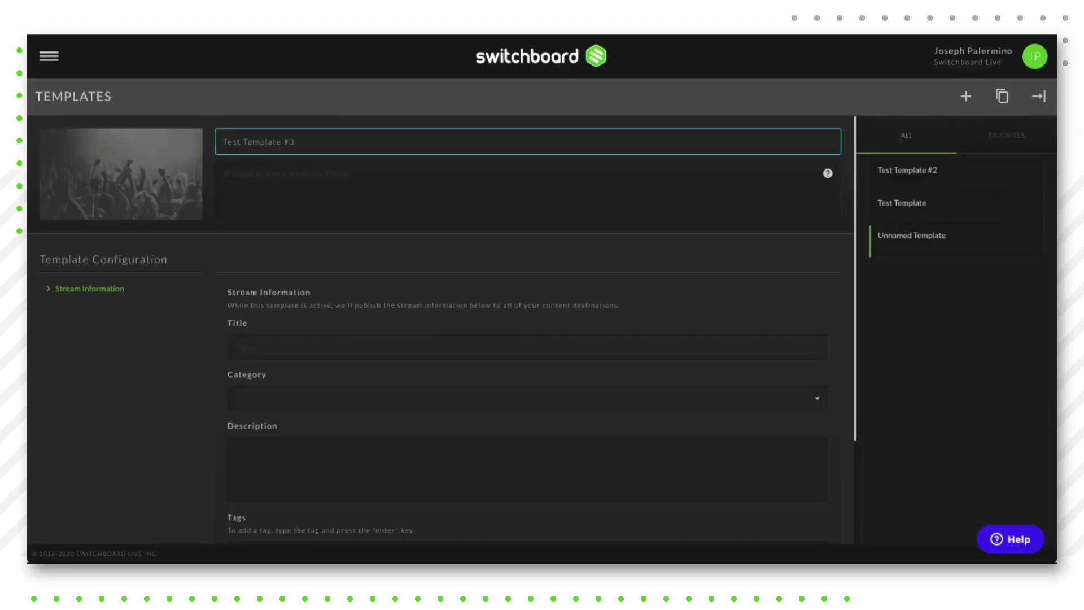
Step: Give the template the title 'Test Video' and set its category to Music
scroll(262, 286, "down", 1)
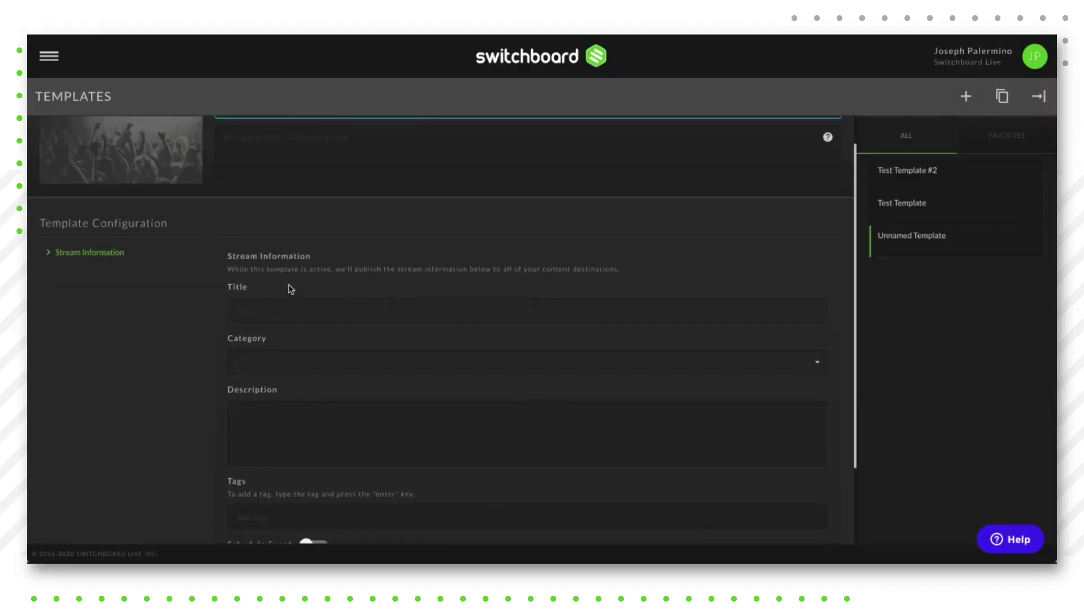
scroll(269, 301, "down", 1)
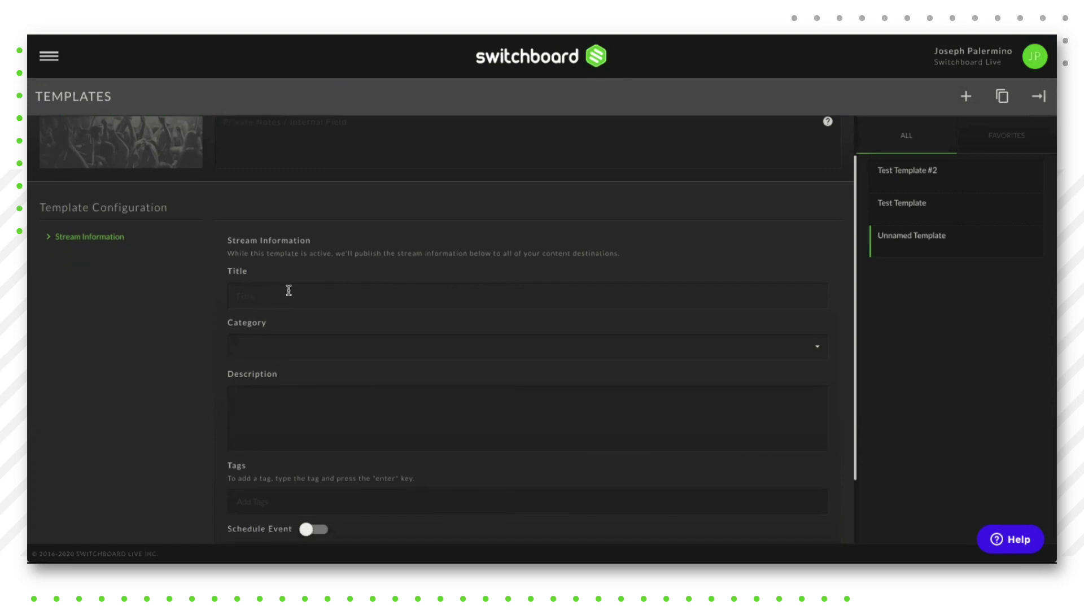
left_click(255, 294)
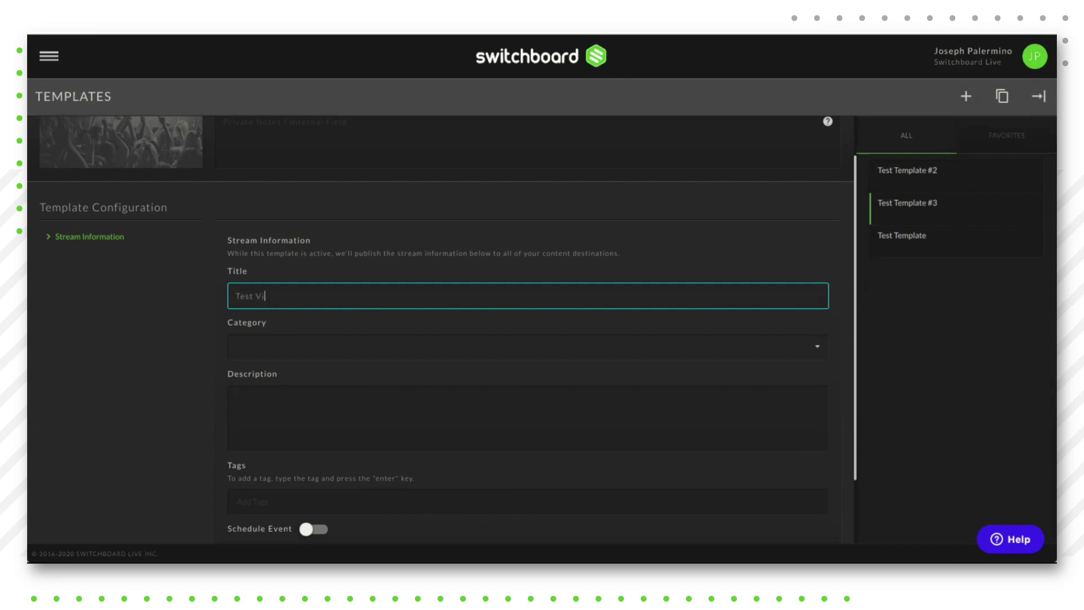
left_click(288, 348)
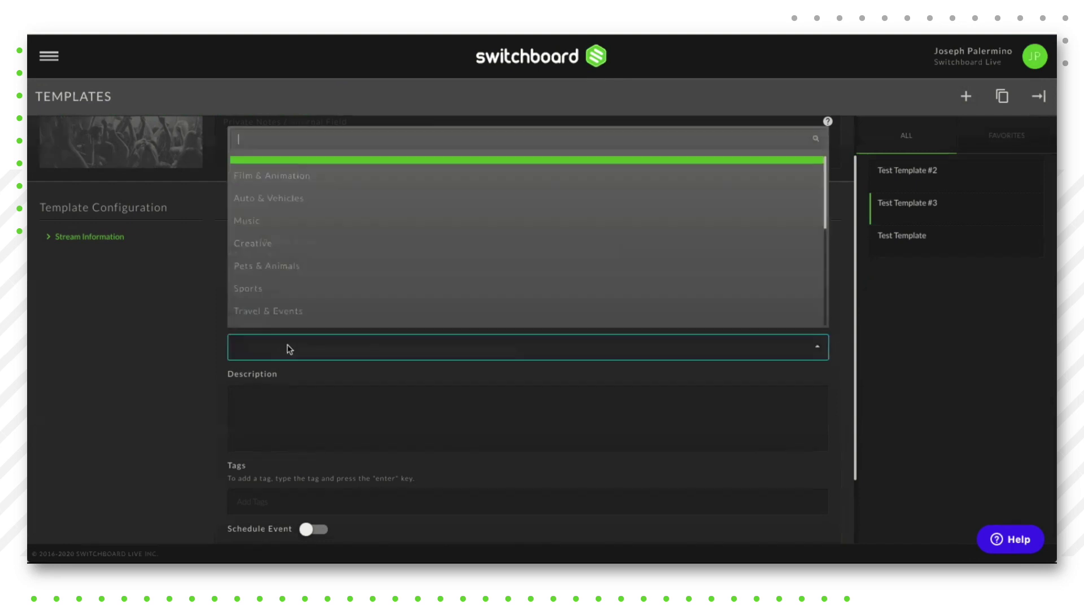
left_click(250, 224)
Step: Enter the description 'Thank you for watching' and add the tag 'music'
left_click(233, 403)
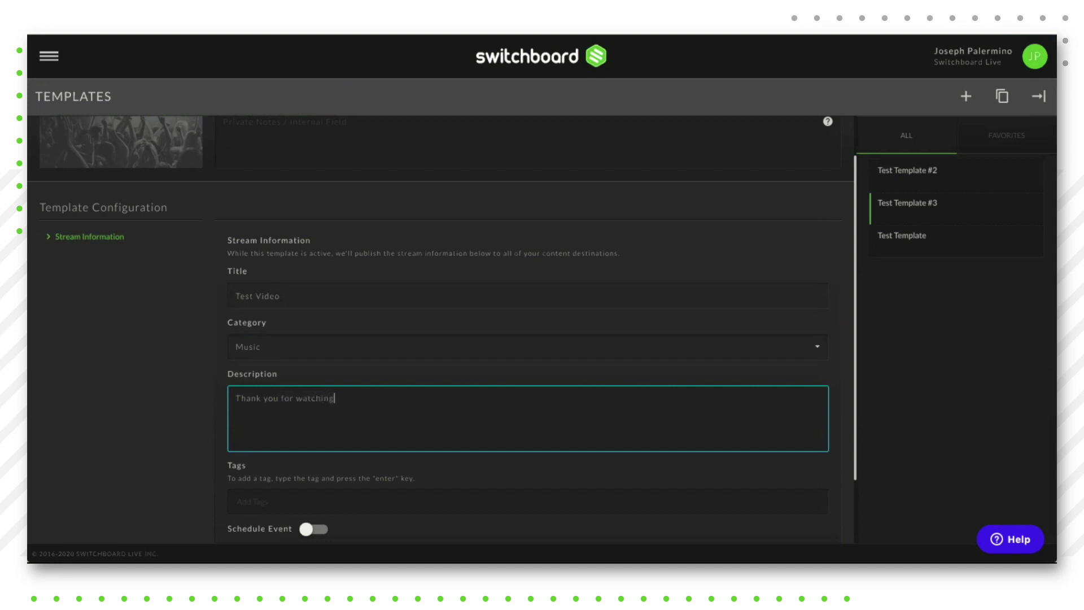
scroll(242, 418, "down", 2)
left_click(245, 419)
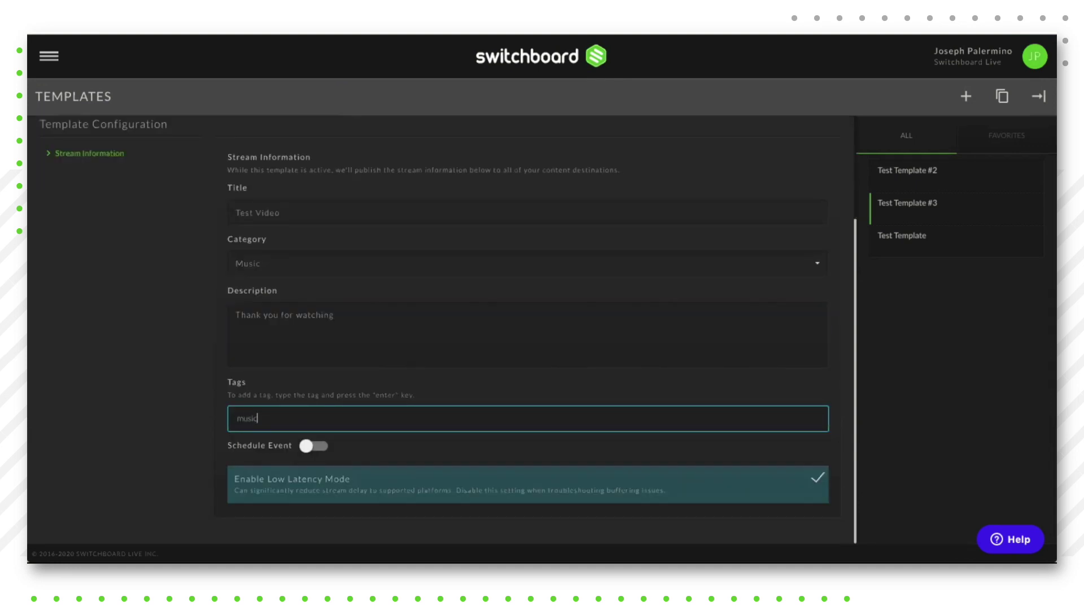
type("music")
key("Return")
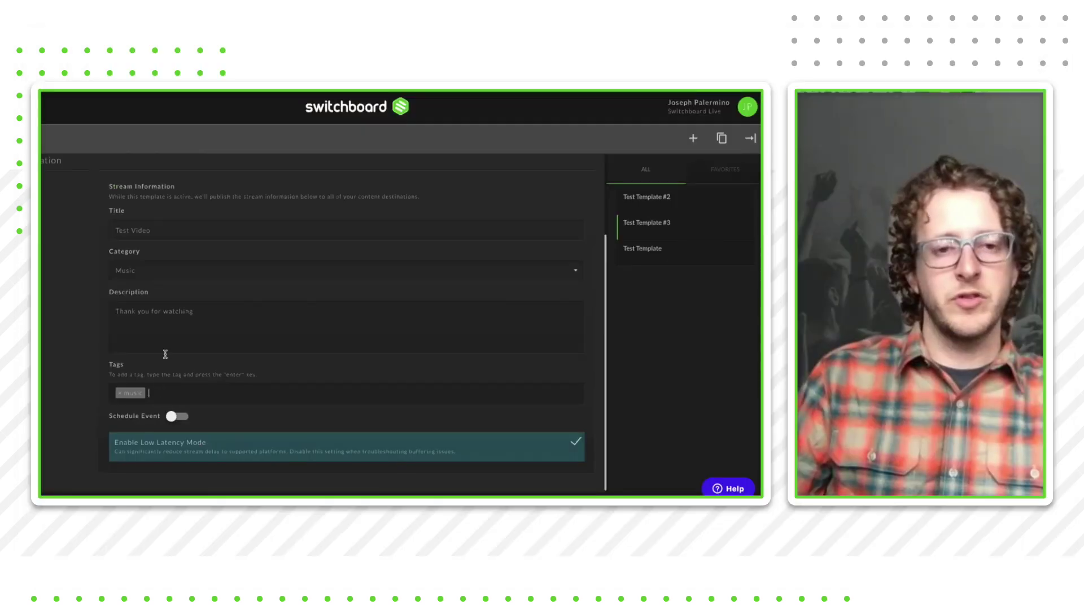
scroll(72, 351, "up", 2)
scroll(73, 351, "down", 2)
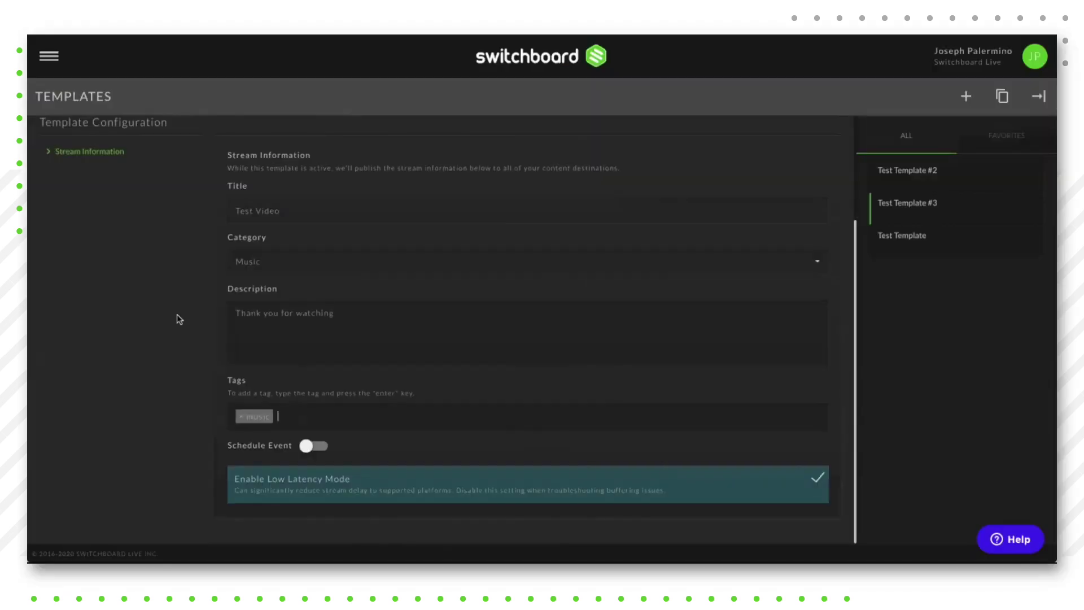
scroll(179, 320, "up", 1)
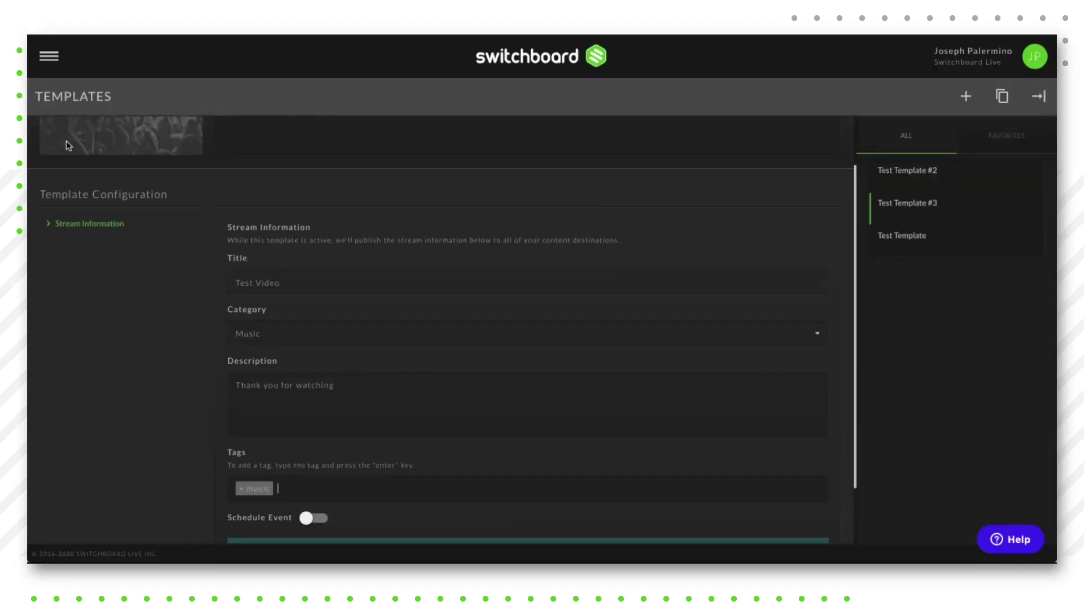
left_click(49, 58)
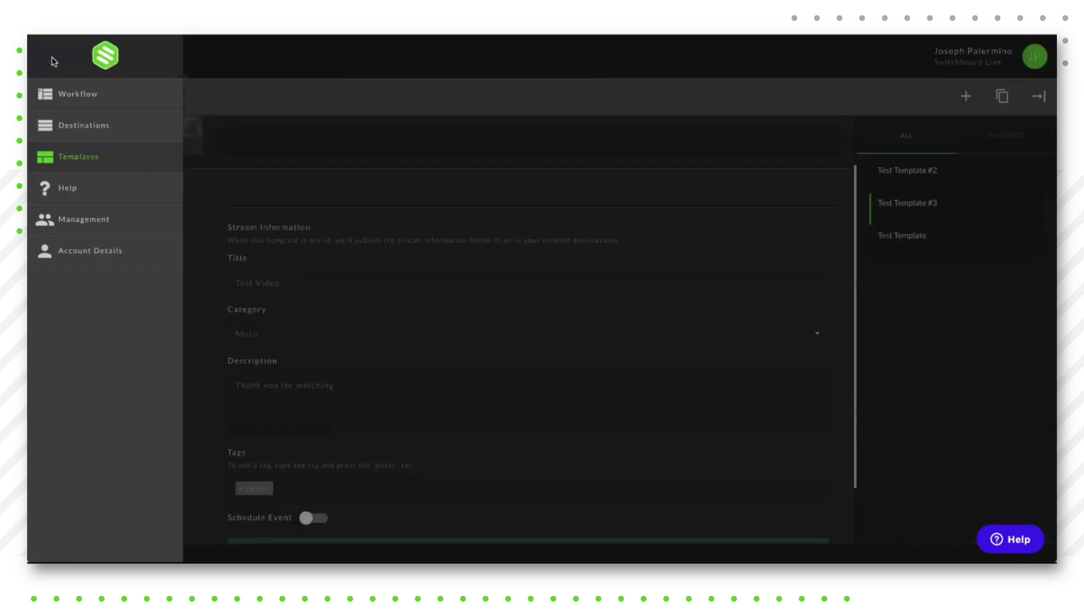
Step: On the Workflow page, set New Group #2's Active Template to Test Template #3 and save
left_click(88, 97)
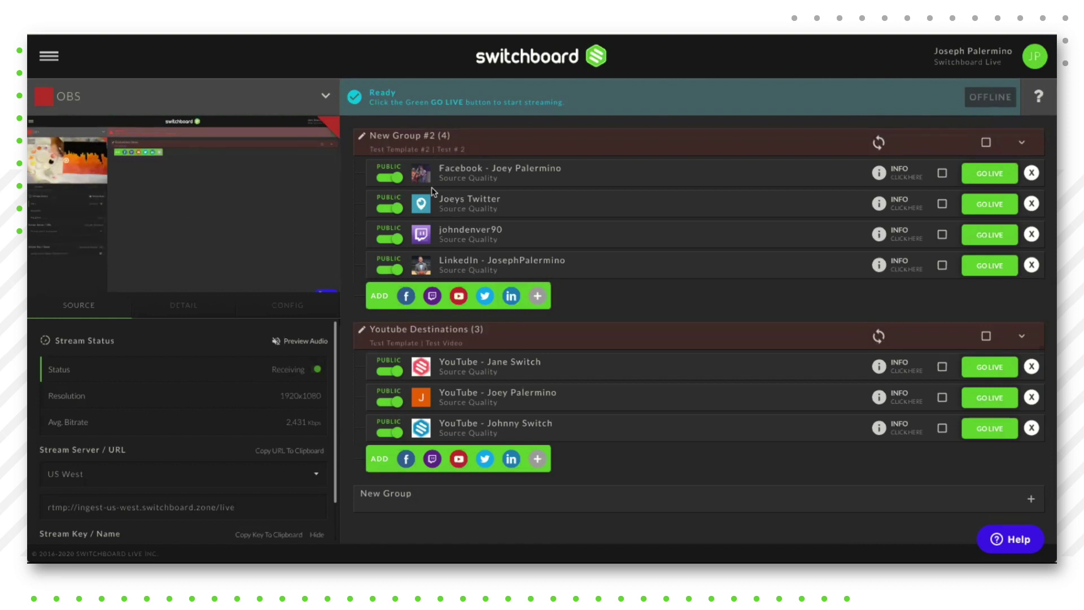
left_click(361, 138)
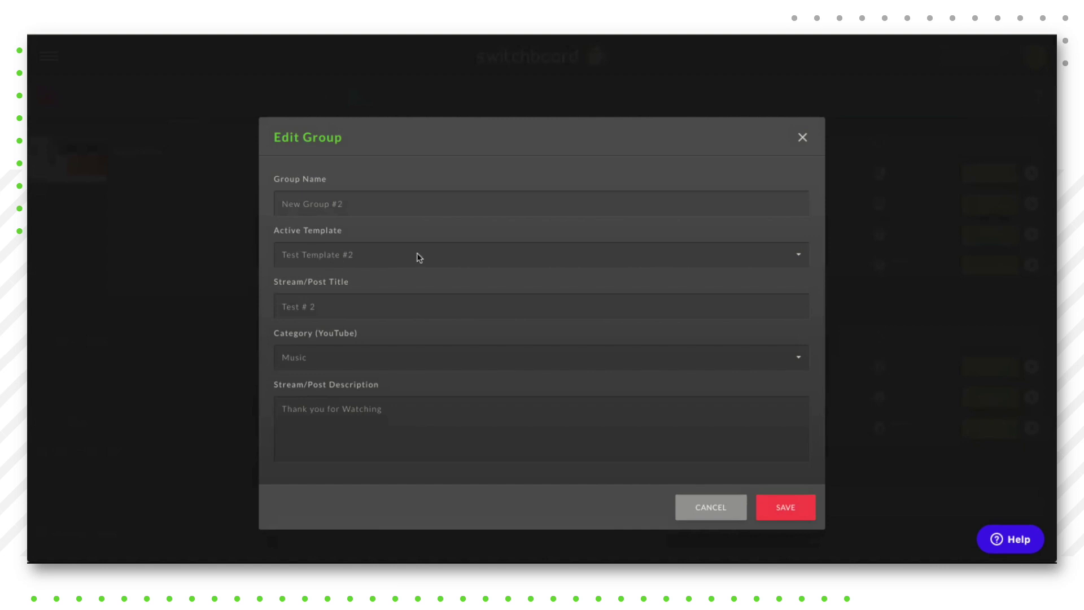
left_click(378, 259)
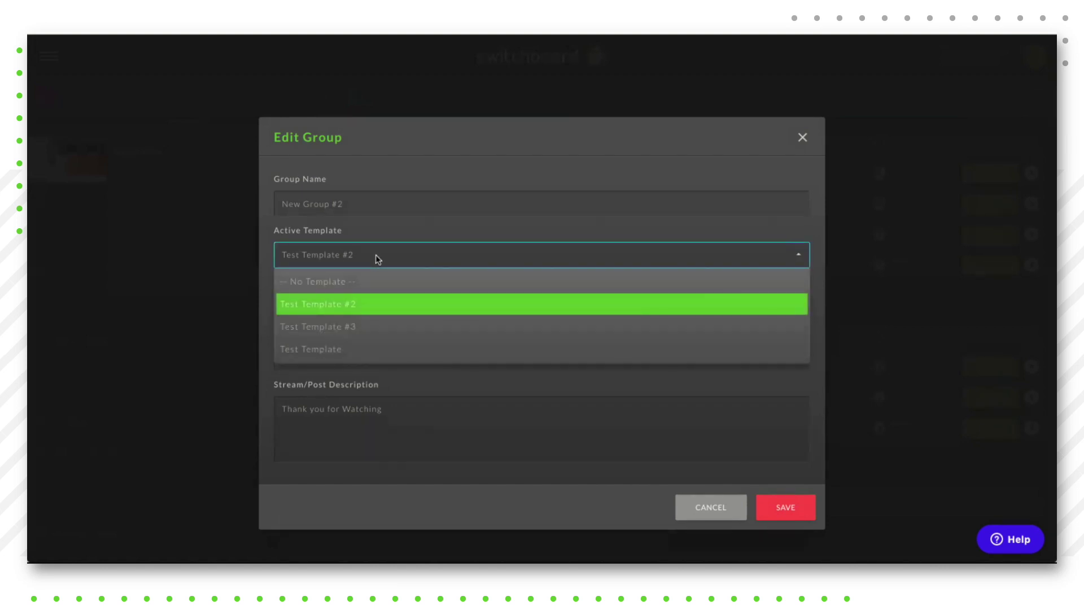
left_click(337, 328)
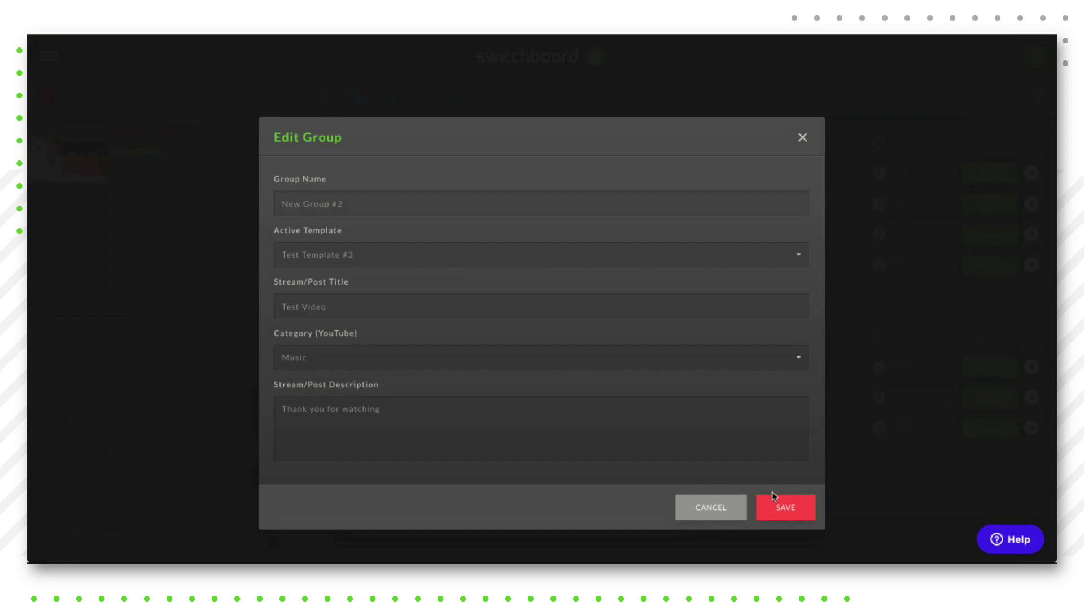
left_click(785, 511)
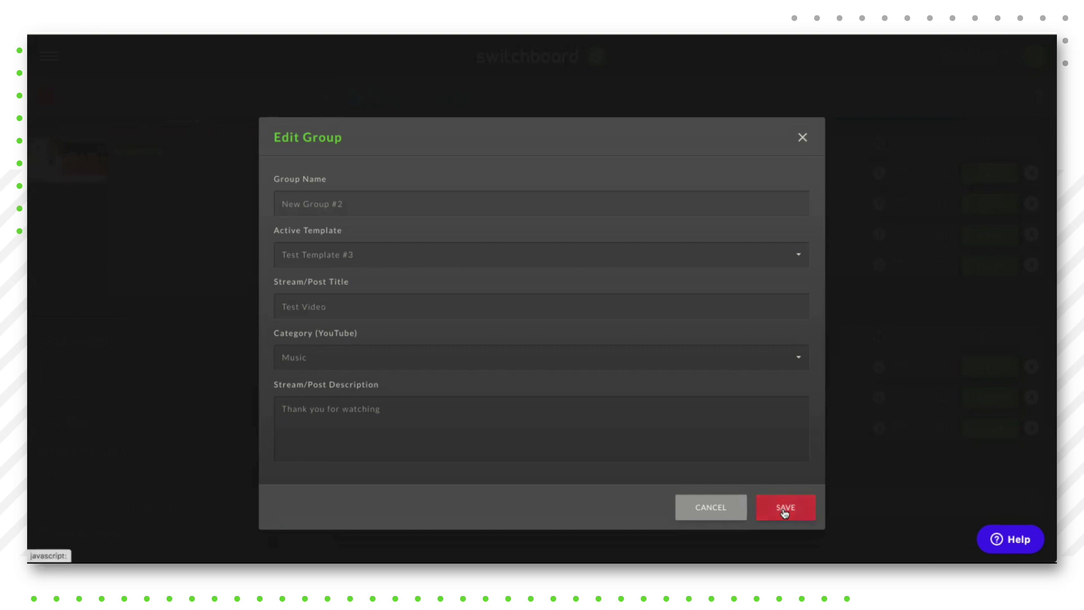
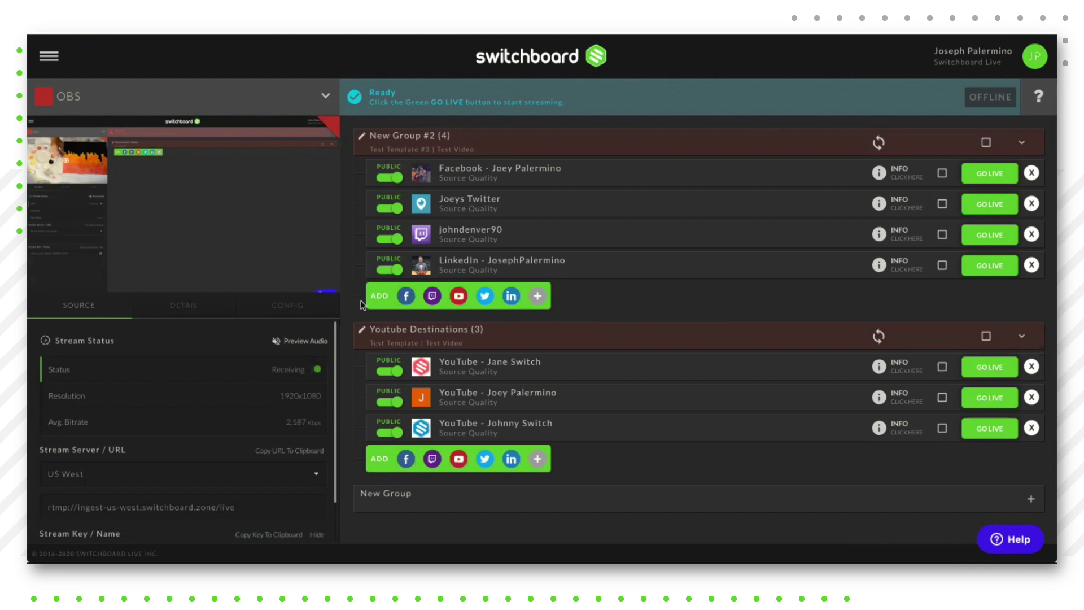
Step: Start a new custom RTMP destination for New Group #2, then step back to the platform list
left_click(538, 298)
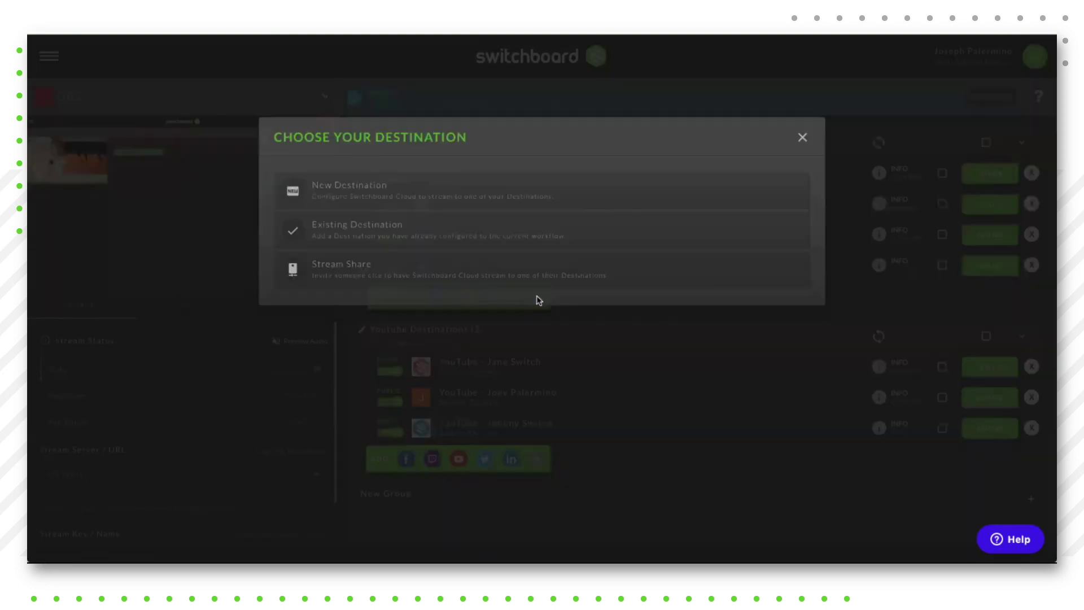
left_click(348, 195)
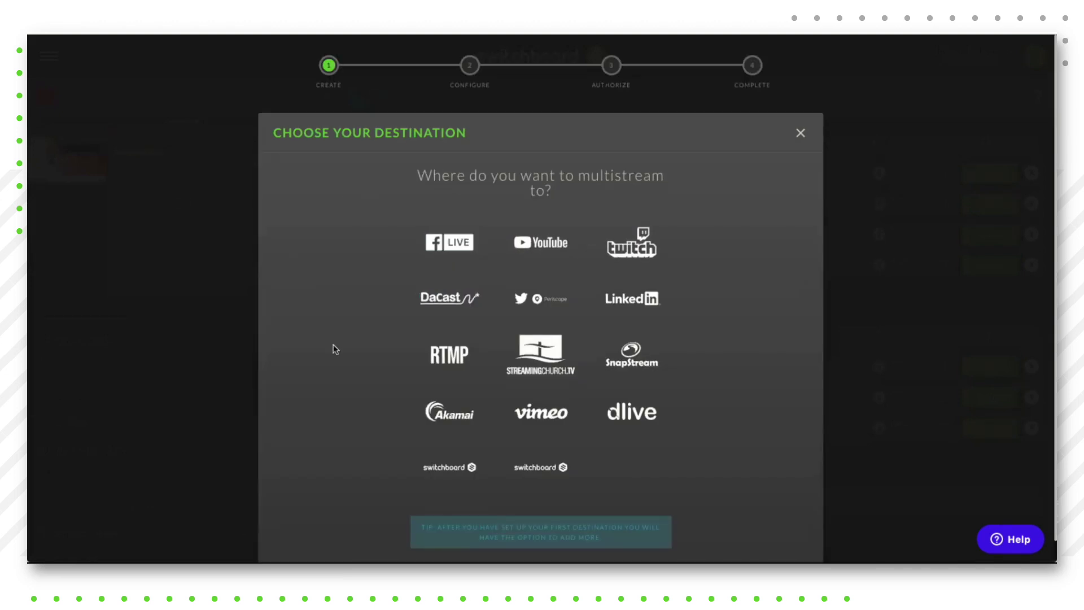
left_click(449, 359)
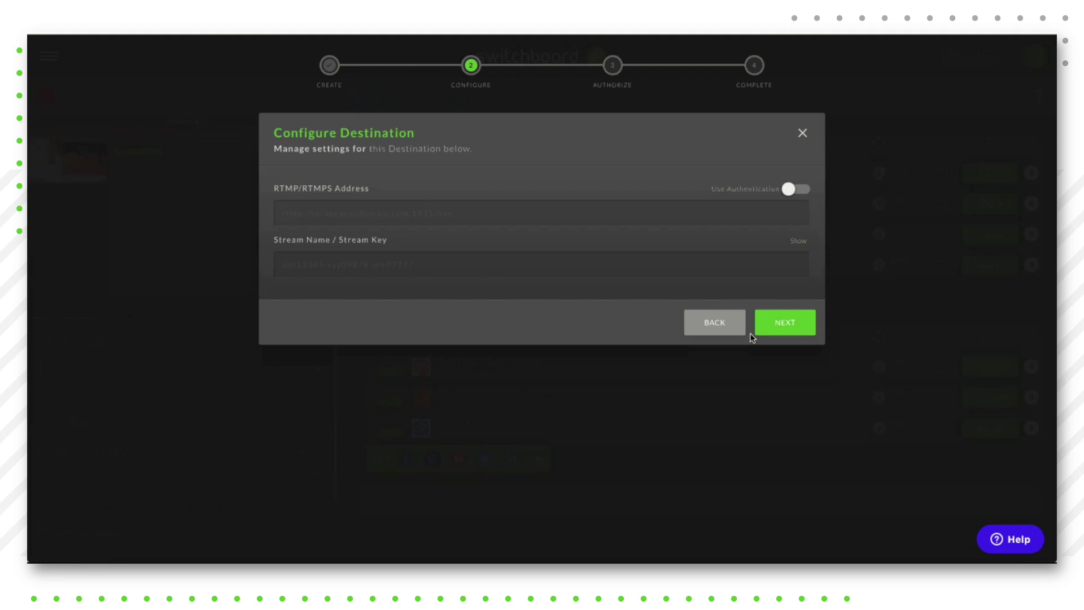
left_click(731, 334)
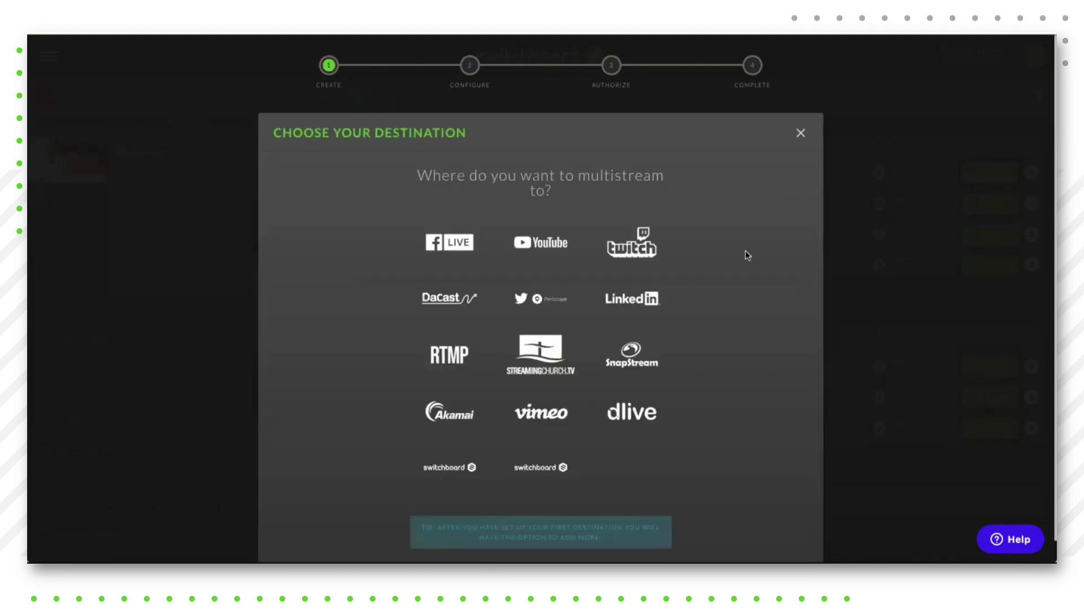
Step: Dismiss the Choose Your Destination wizard and delete the LinkedIn row from New Group #2
left_click(800, 133)
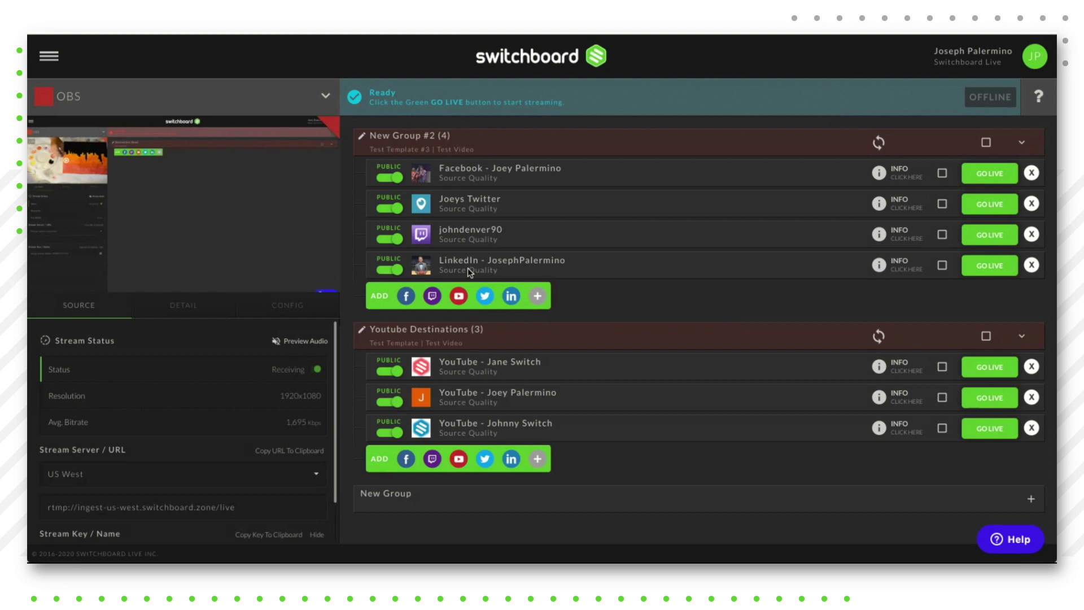
left_click(1032, 265)
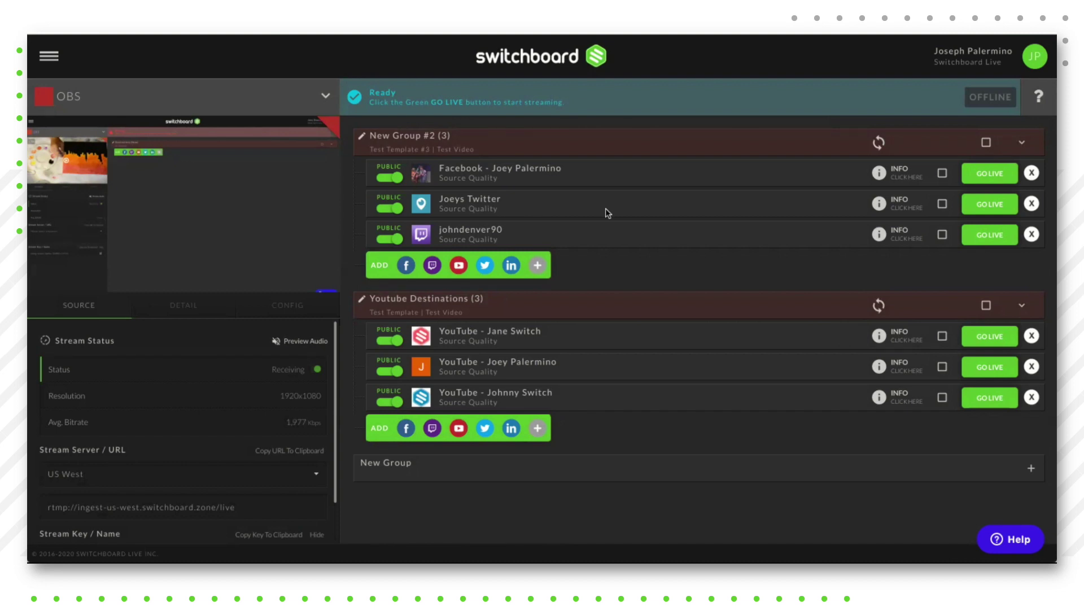
Step: Browse the Destinations page's saved Custom RTMP, LinkedIn, Periscope, Twitch and YouTube entries, then reopen the sidebar
left_click(54, 60)
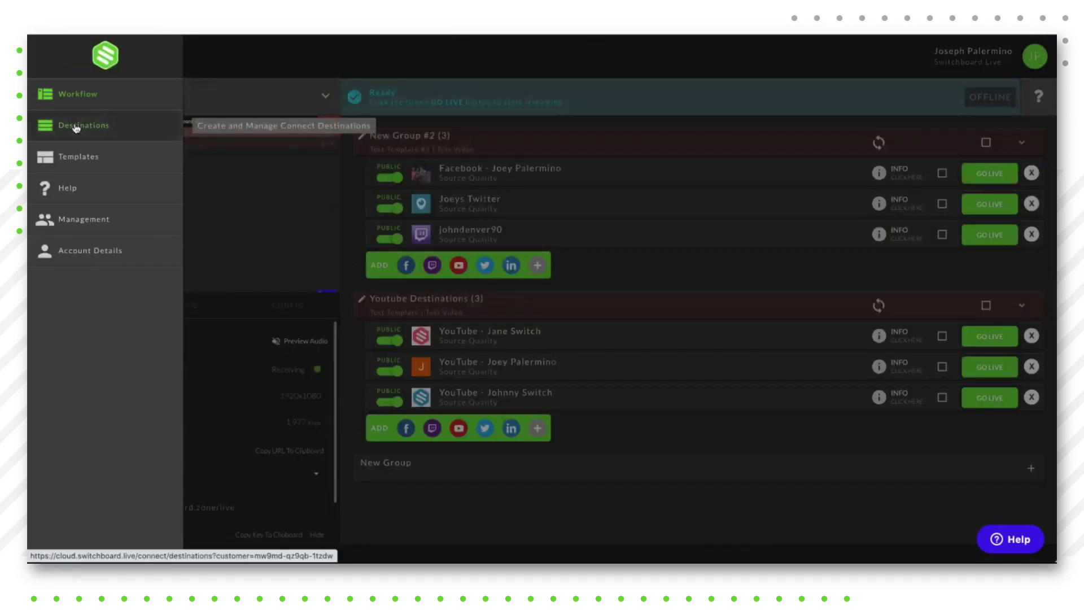
left_click(77, 126)
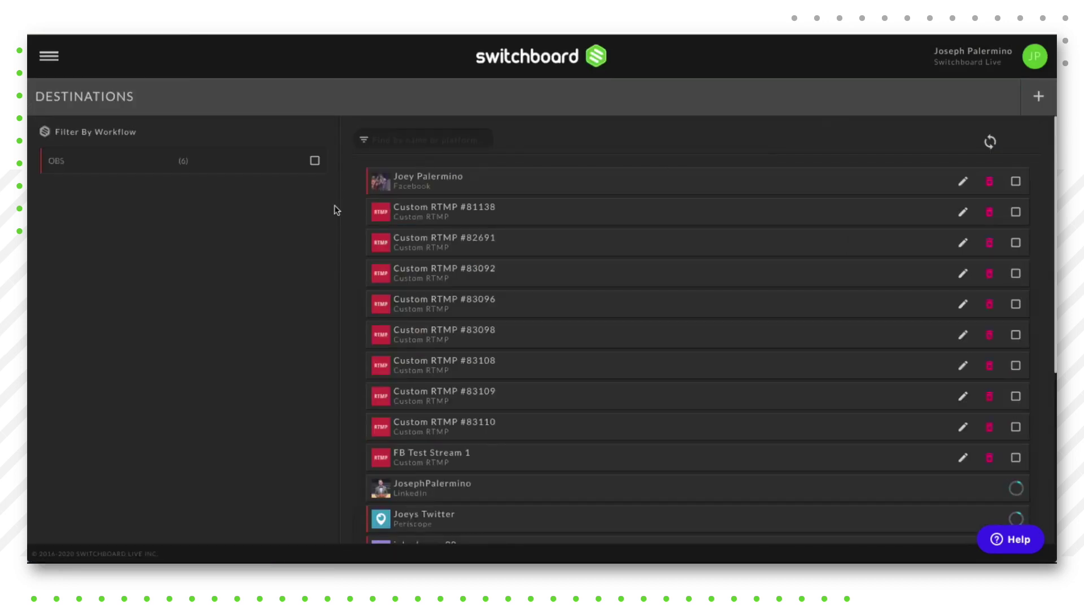
scroll(347, 204, "down", 3)
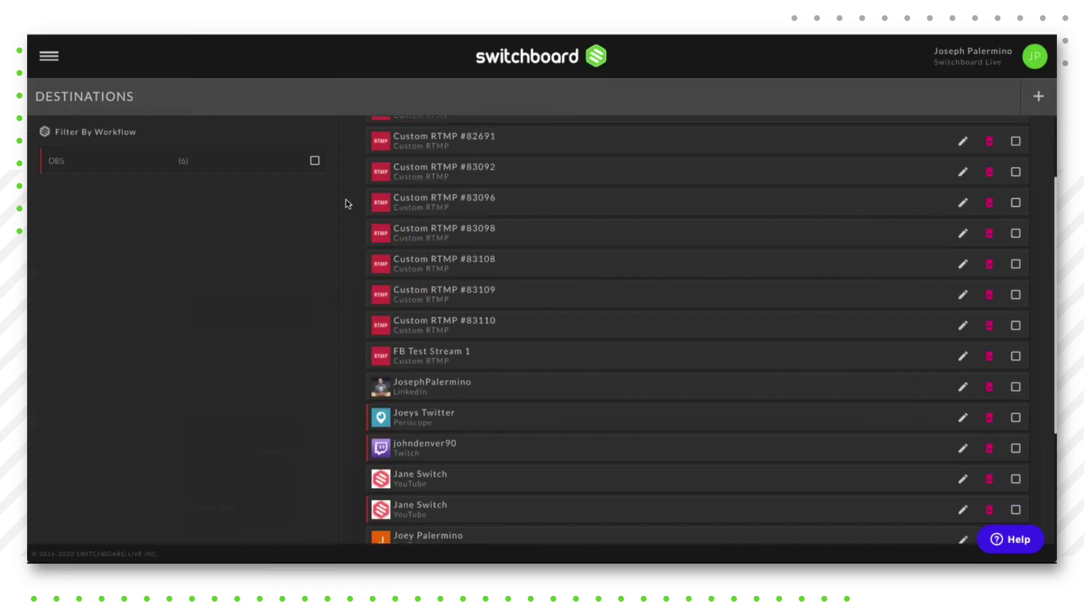
scroll(347, 205, "down", 2)
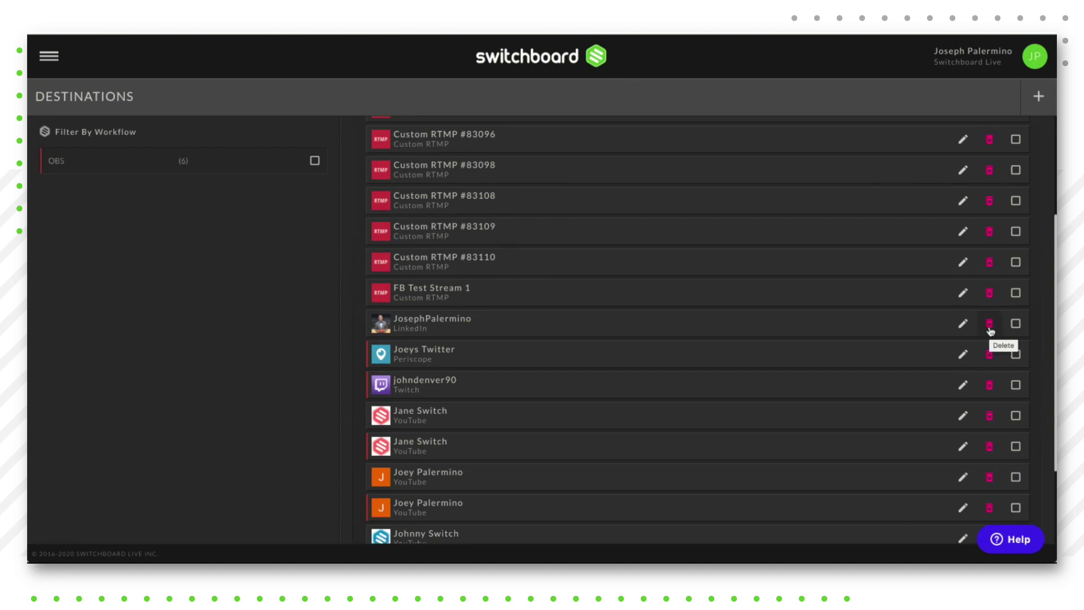
scroll(339, 285, "up", 5)
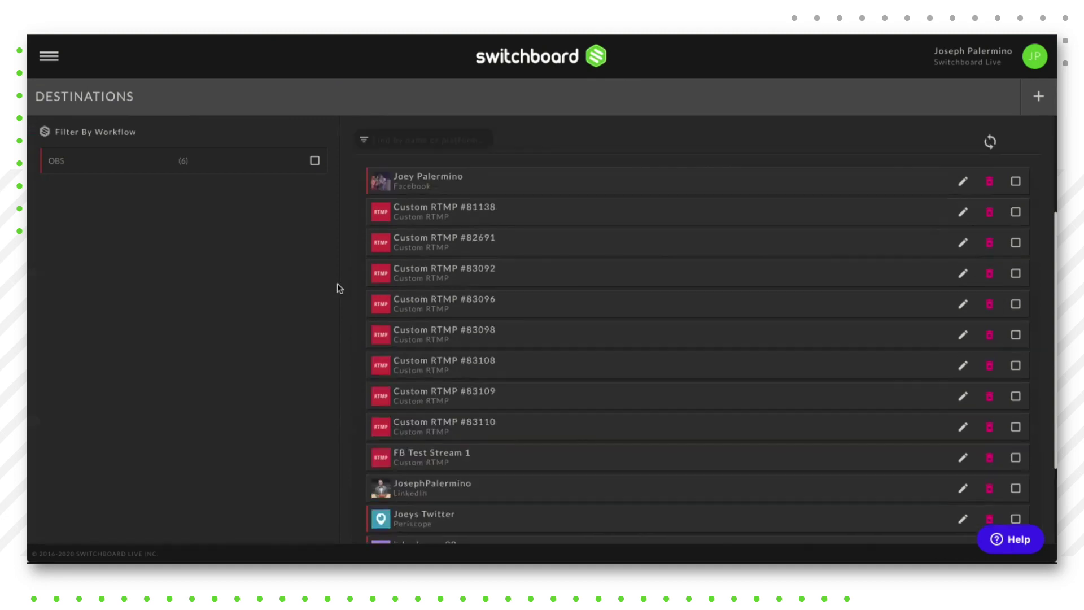
left_click(48, 56)
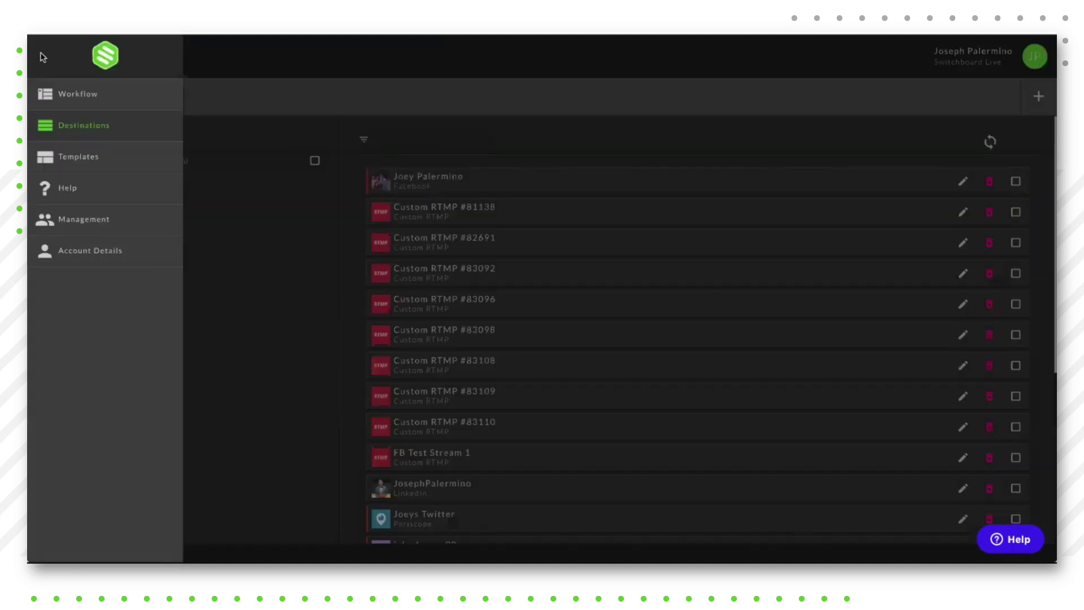
Step: On the Workflow page, add the existing LinkedIn destination to New Group #2
left_click(62, 92)
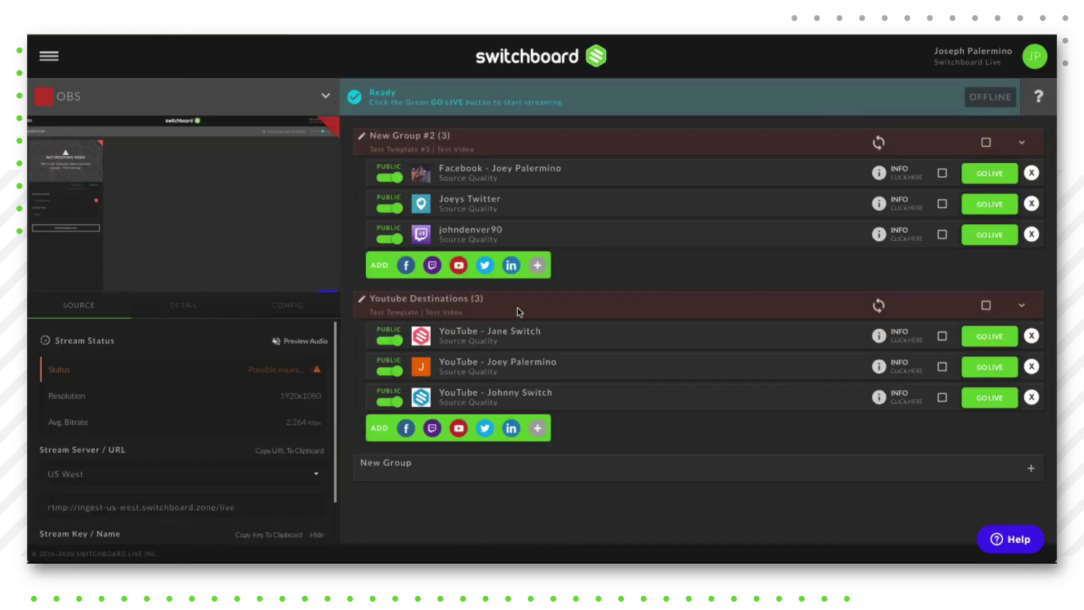
left_click(538, 266)
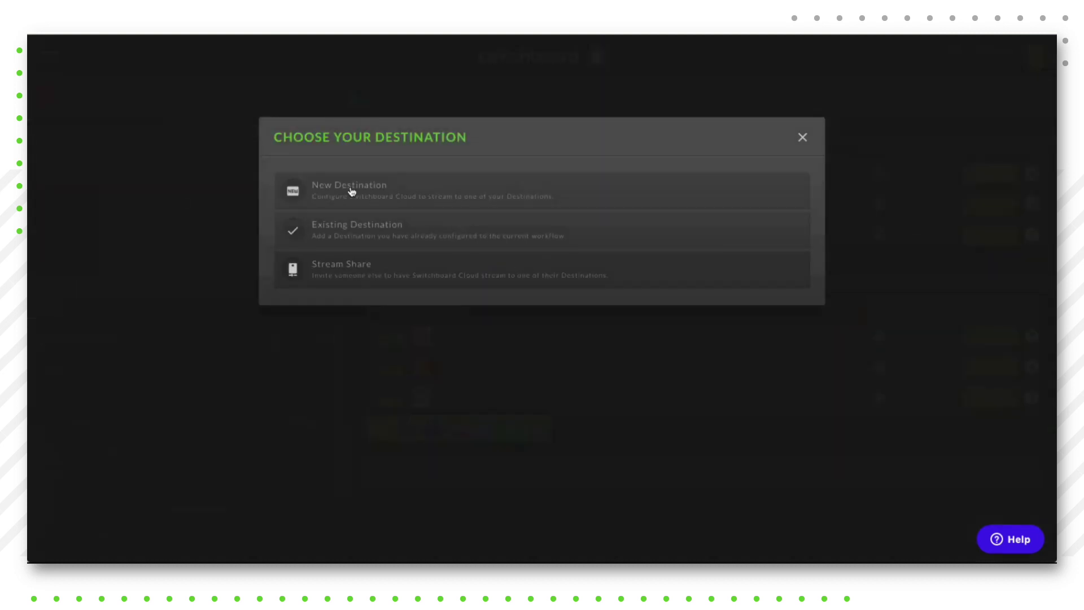
left_click(345, 233)
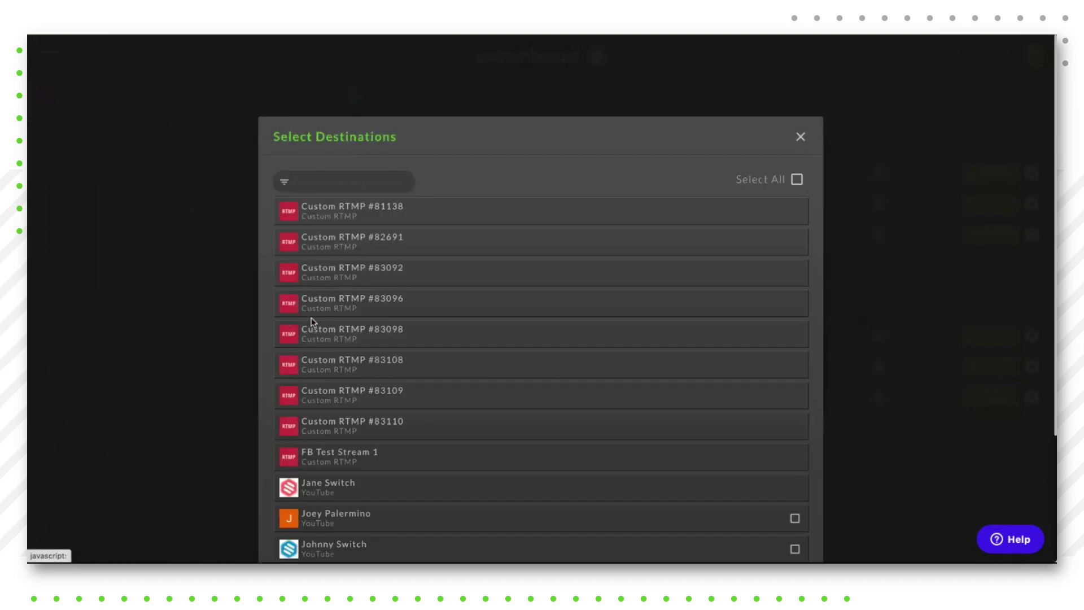
scroll(303, 321, "down", 1)
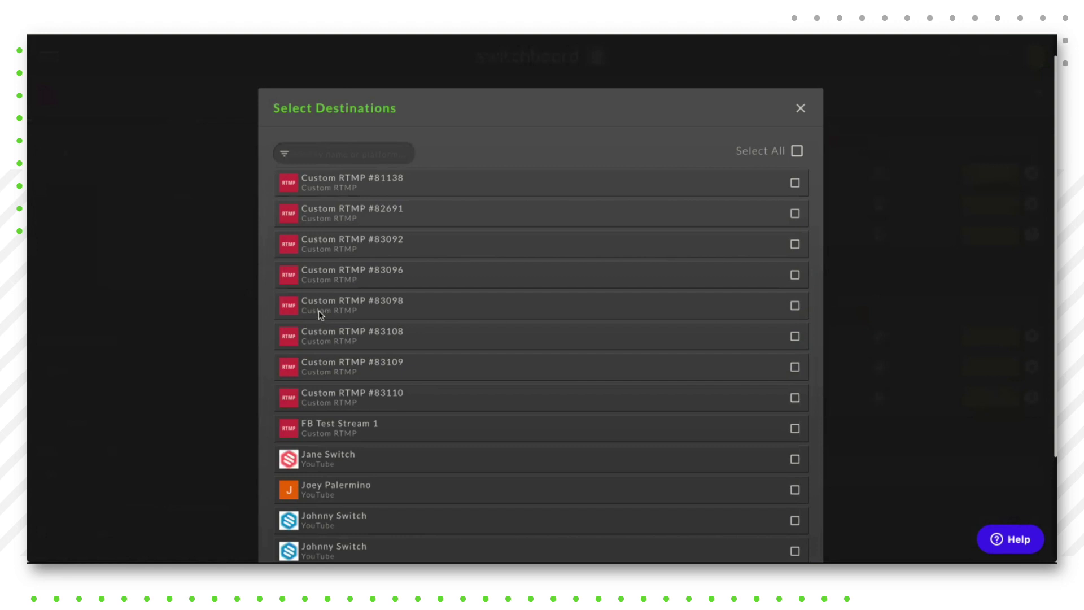
scroll(325, 311, "down", 3)
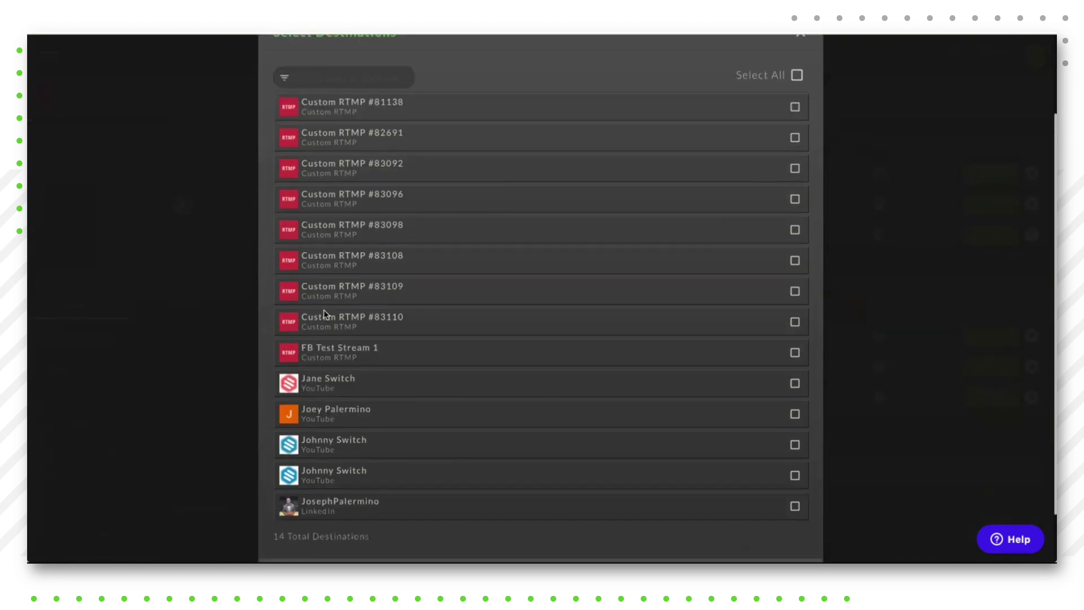
scroll(337, 533, "down", 1)
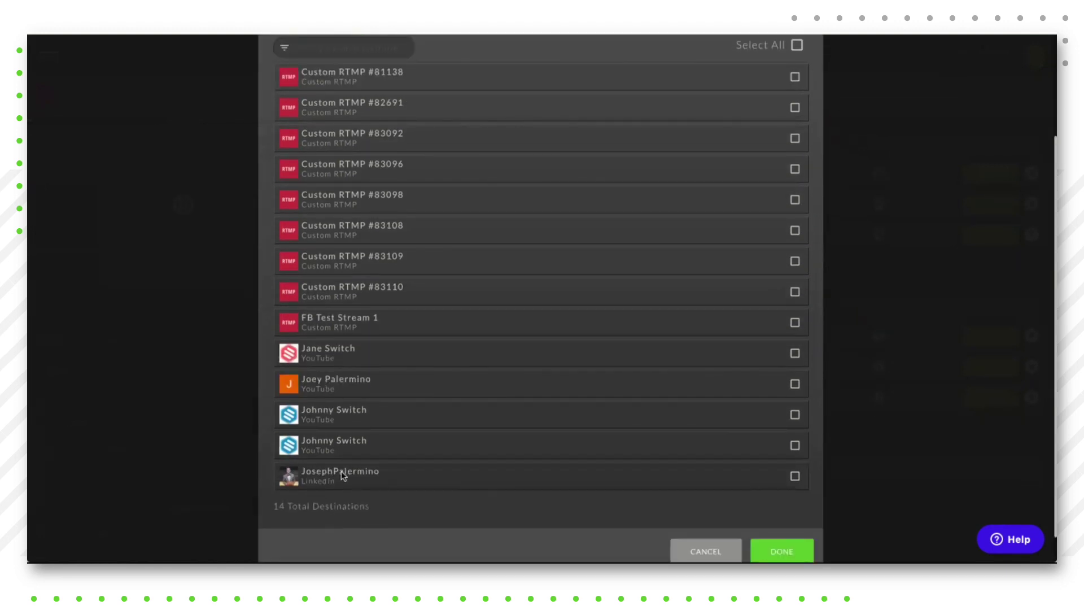
left_click(795, 477)
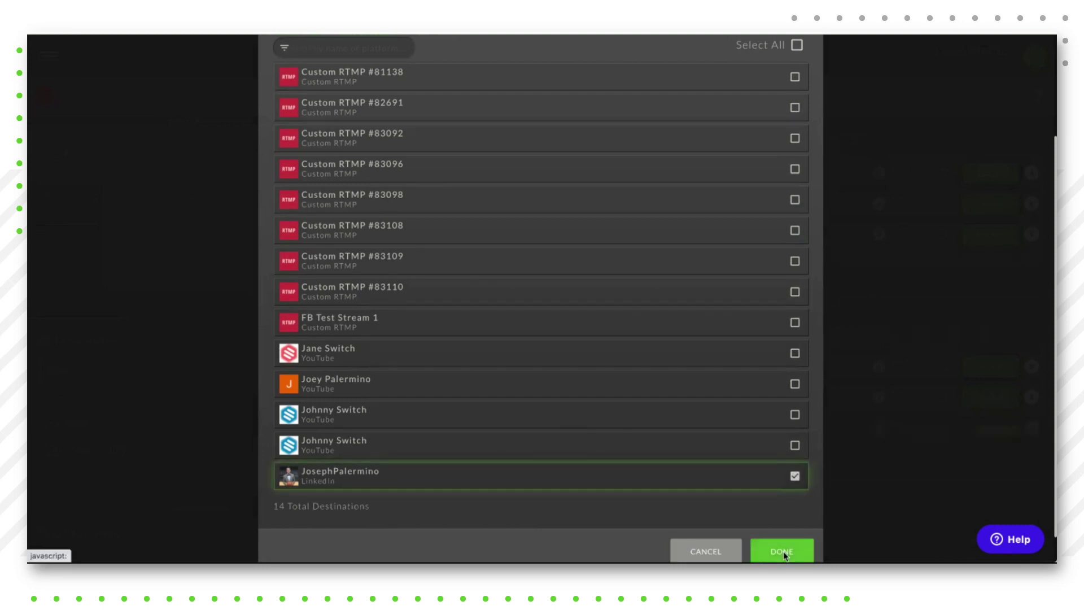
left_click(783, 551)
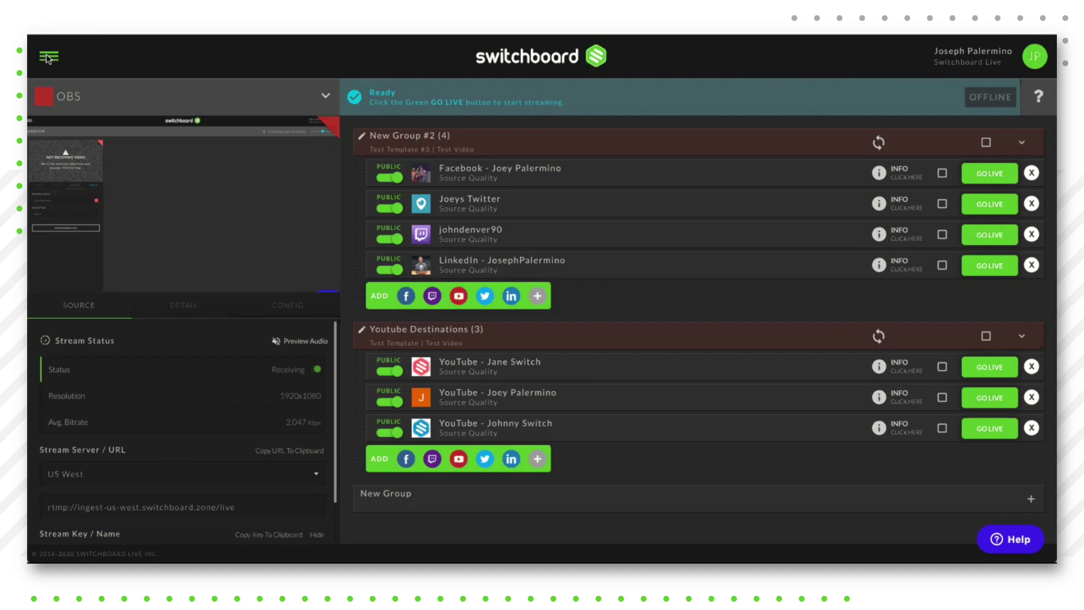
Step: Open the navigation sidebar from the hamburger icon
left_click(47, 57)
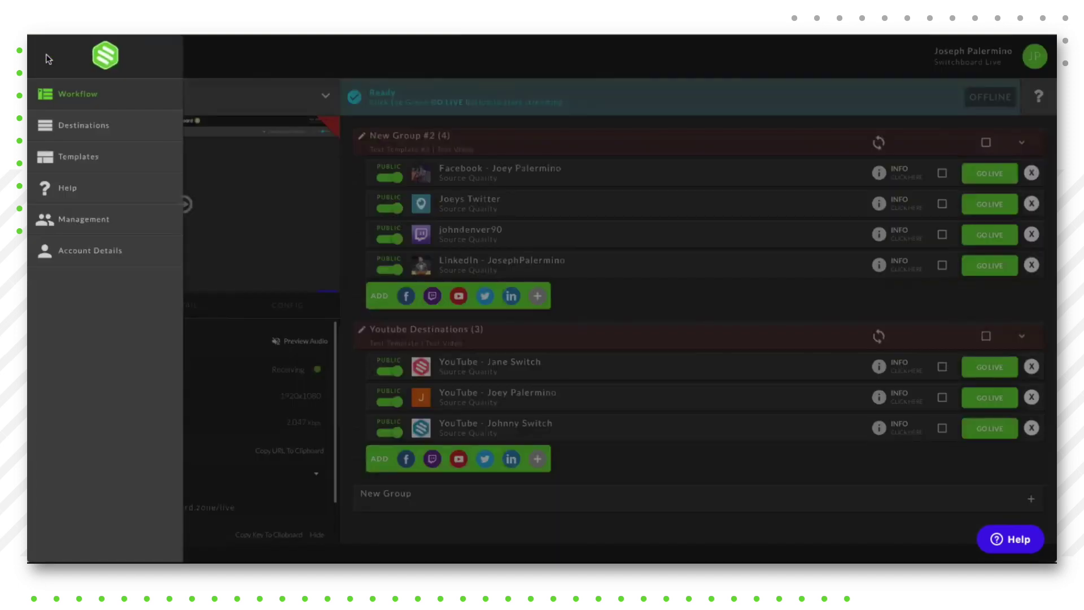
Step: Open the Destinations page and scroll through all 20 saved destinations
left_click(85, 126)
scroll(412, 269, "down", 5)
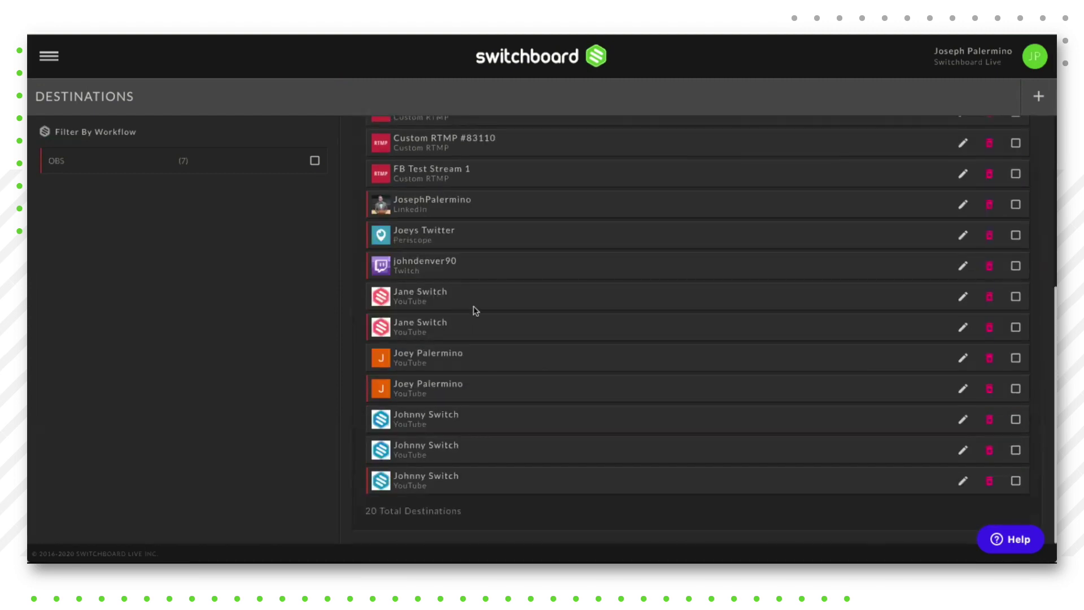
scroll(475, 310, "up", 1)
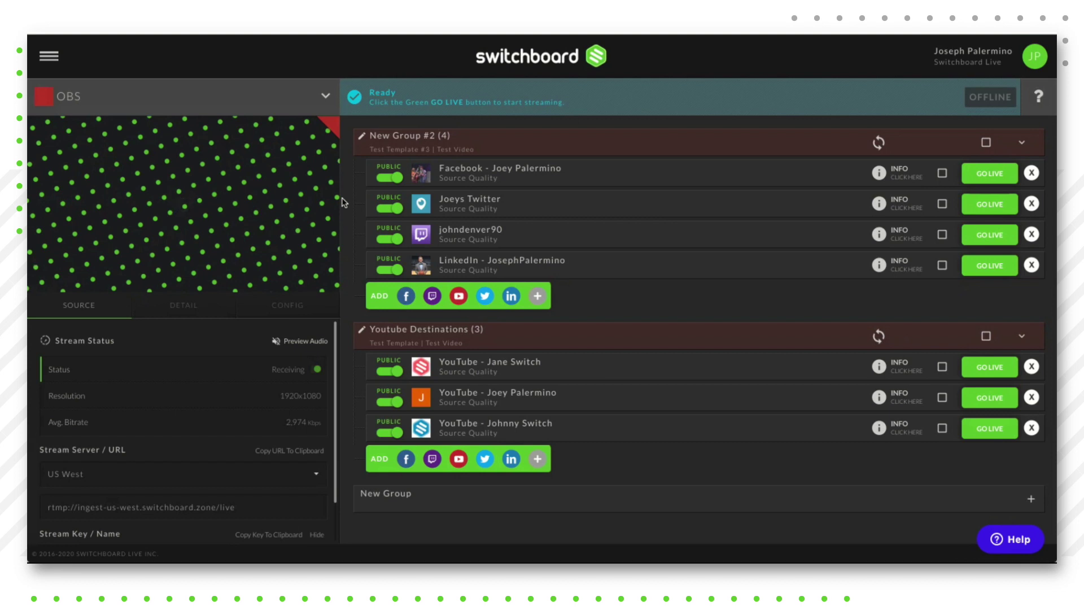
Step: Bring up New Group #2's destination choices and select Stream Share
left_click(536, 298)
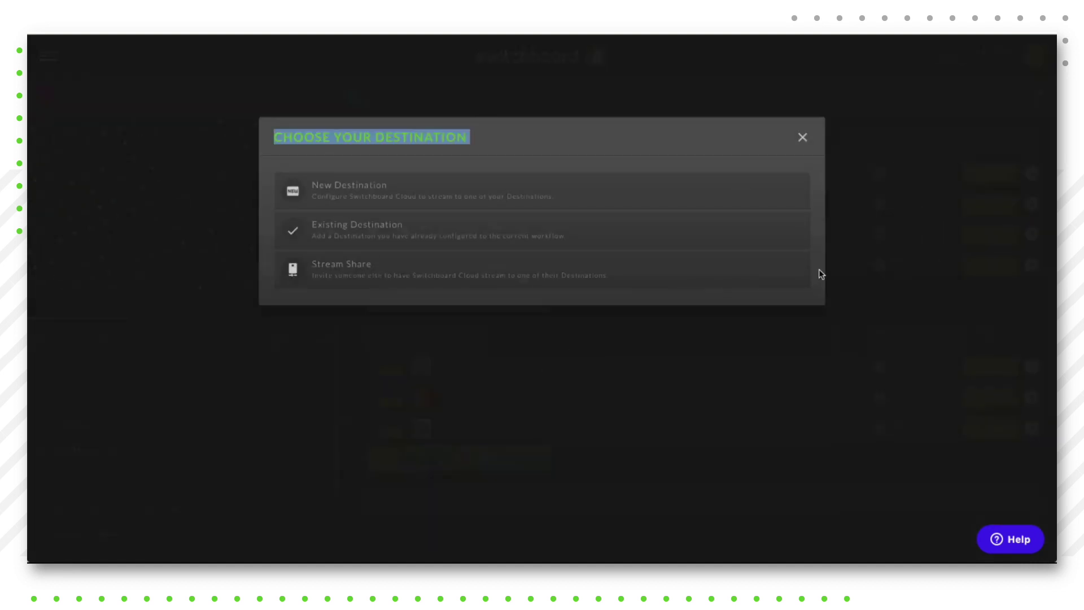
left_click(636, 115)
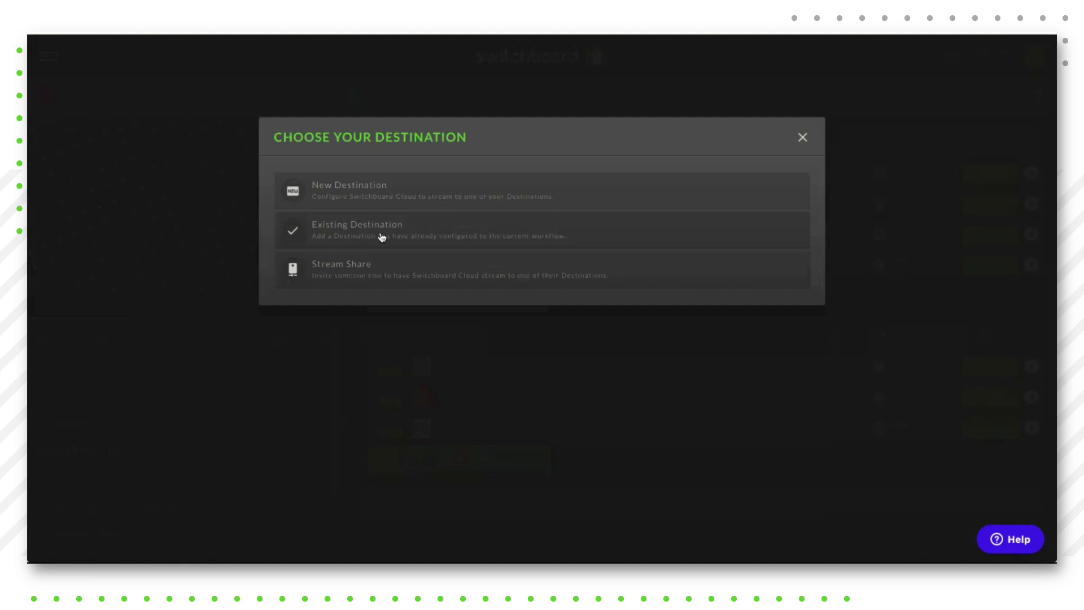
left_click(352, 271)
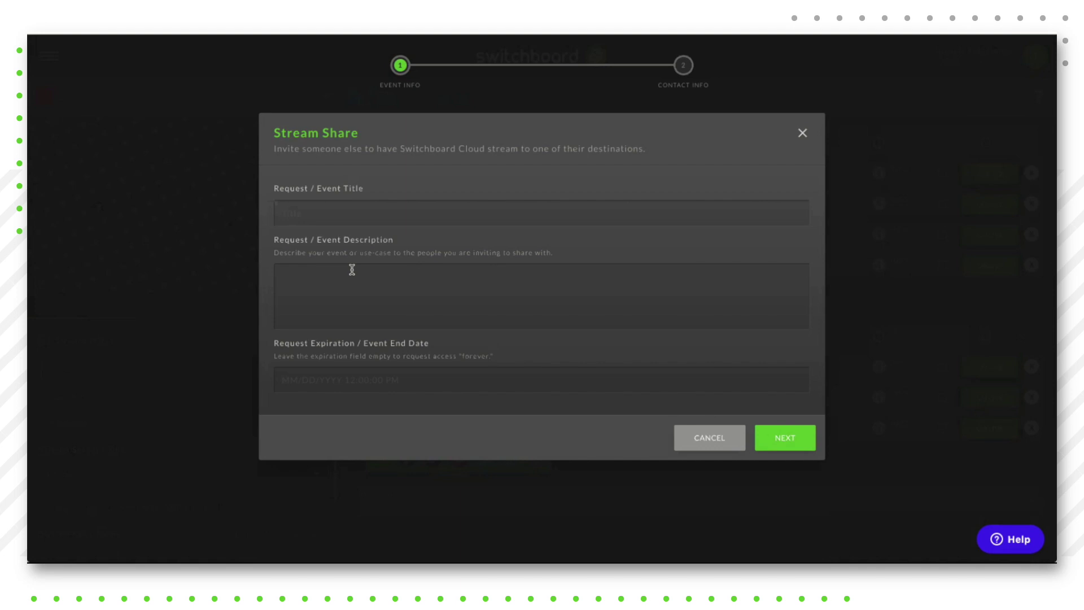
Step: Enter event title 'Test Stream' and description 'Pelease join us', then continue to contact info
left_click(340, 205)
type("Test Stream")
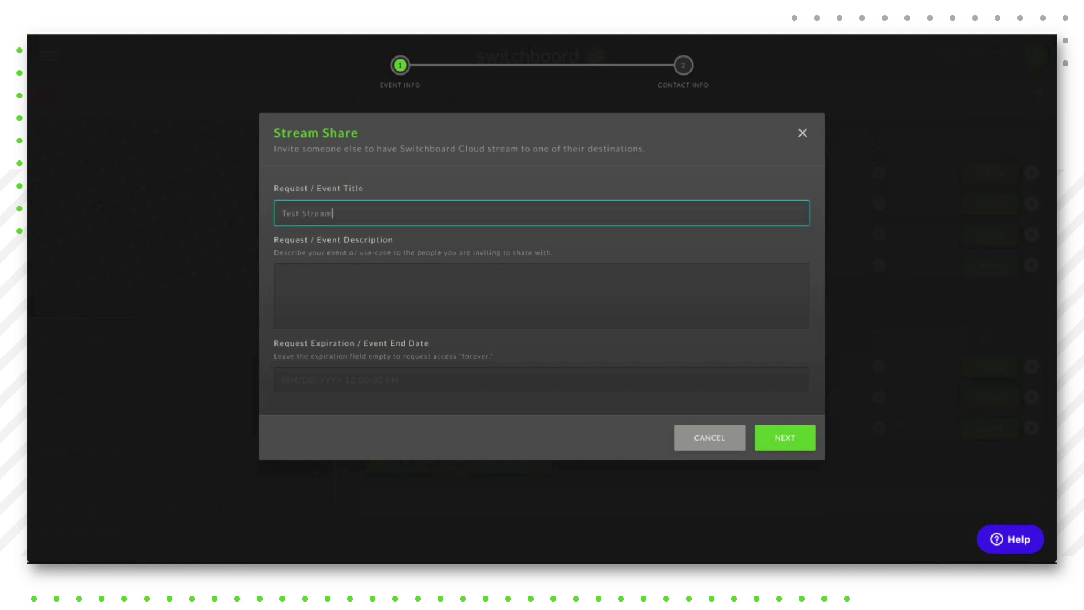
left_click(304, 276)
type("P")
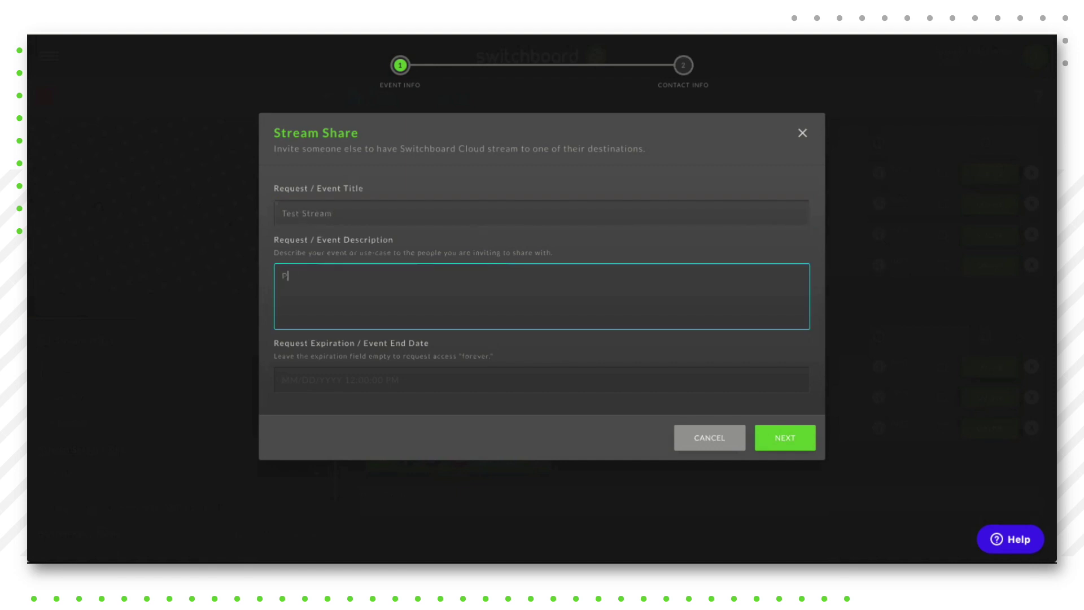
type("elease join us")
left_click(781, 439)
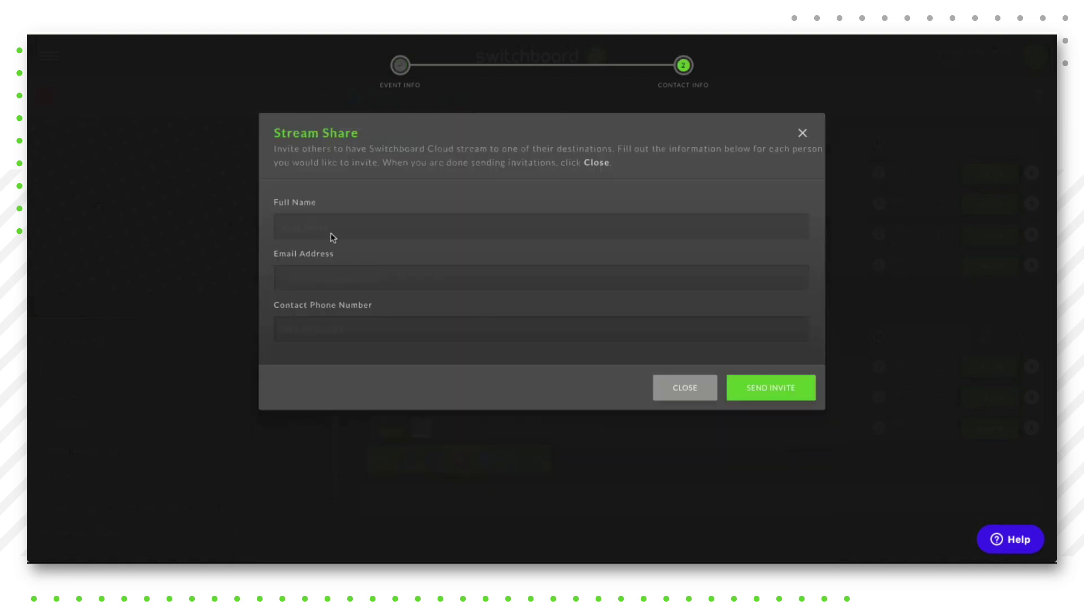
Step: Send the Stream Share invite to the invitee's full name and e-mail, then close the form
left_click(291, 225)
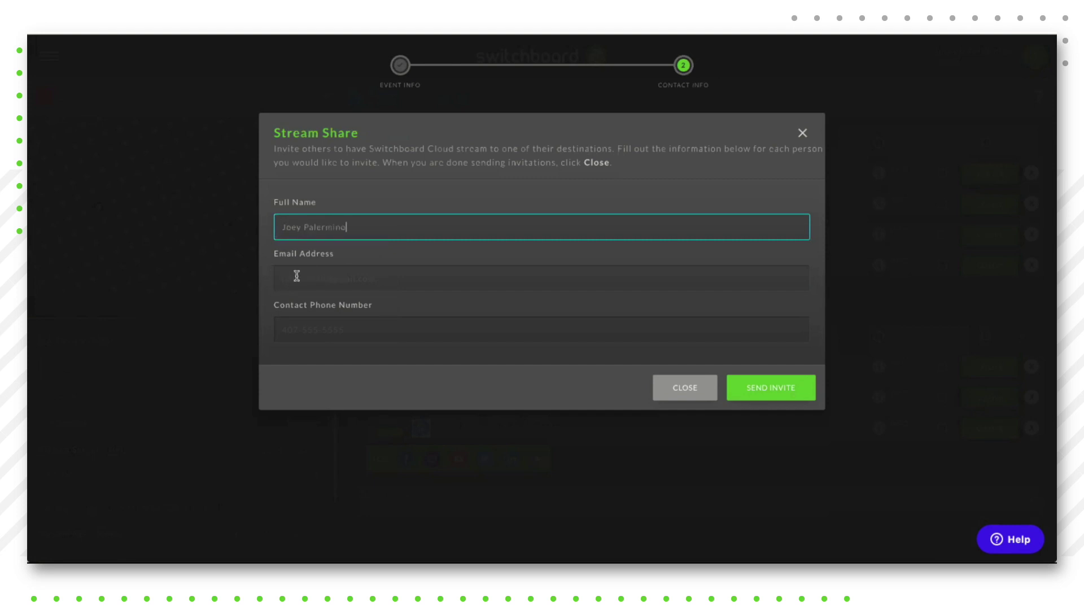
left_click(297, 276)
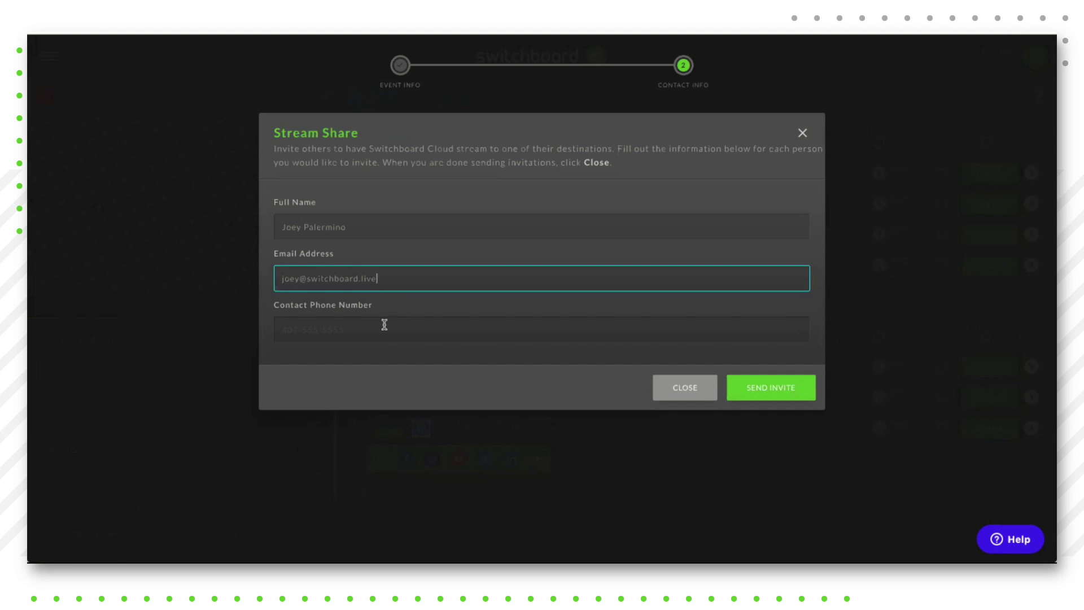
left_click(775, 388)
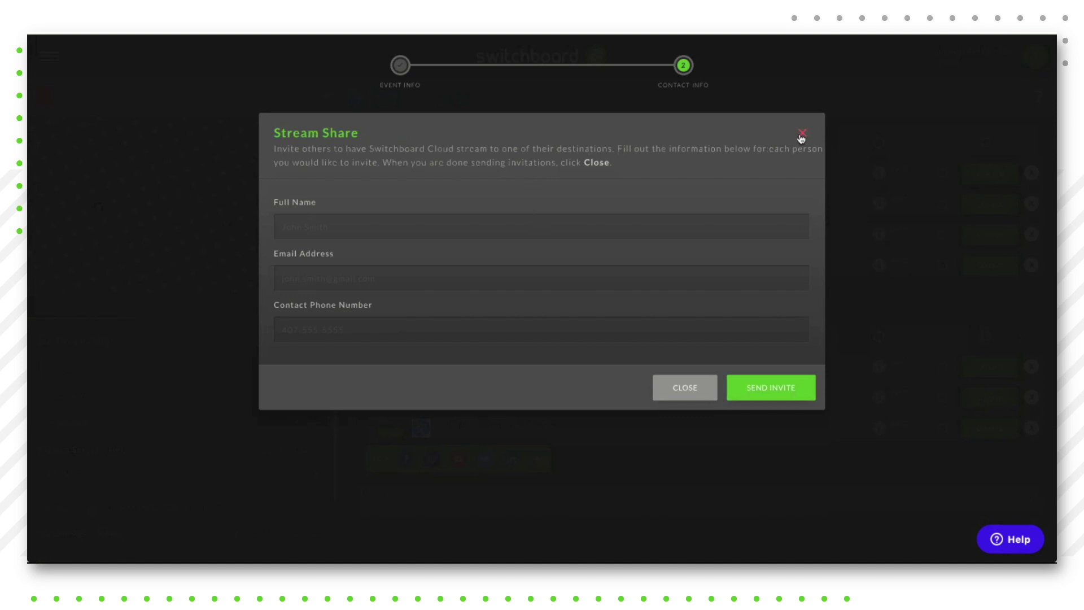
left_click(802, 134)
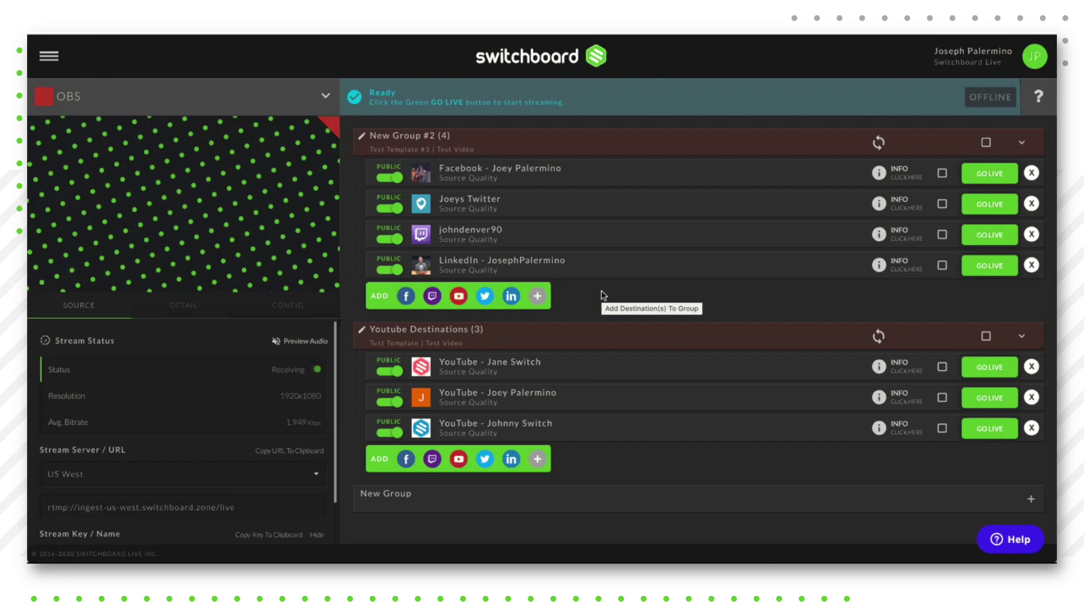
left_click(538, 296)
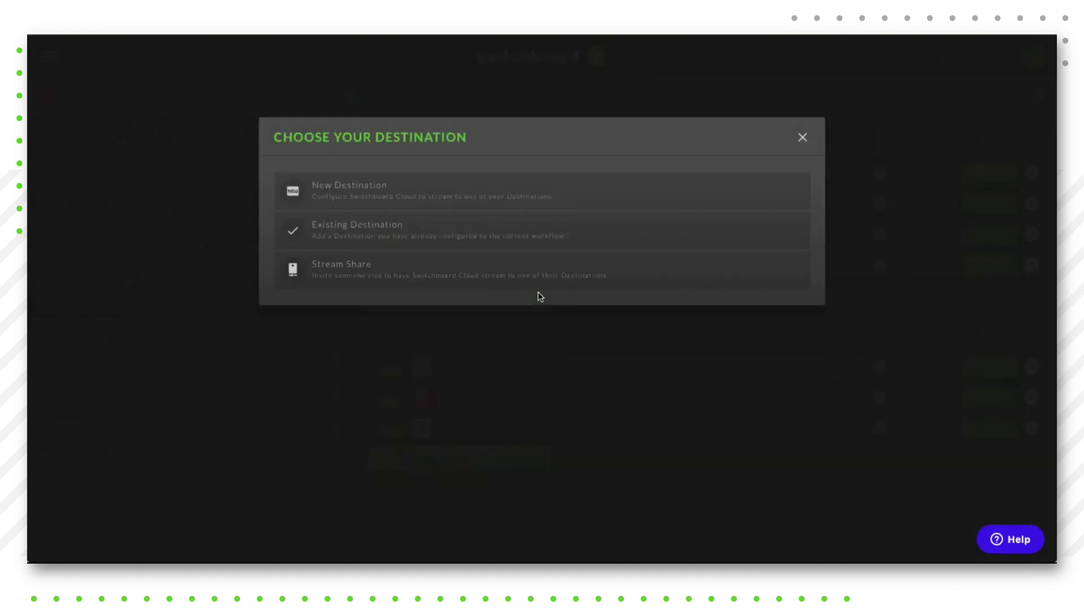
left_click(357, 233)
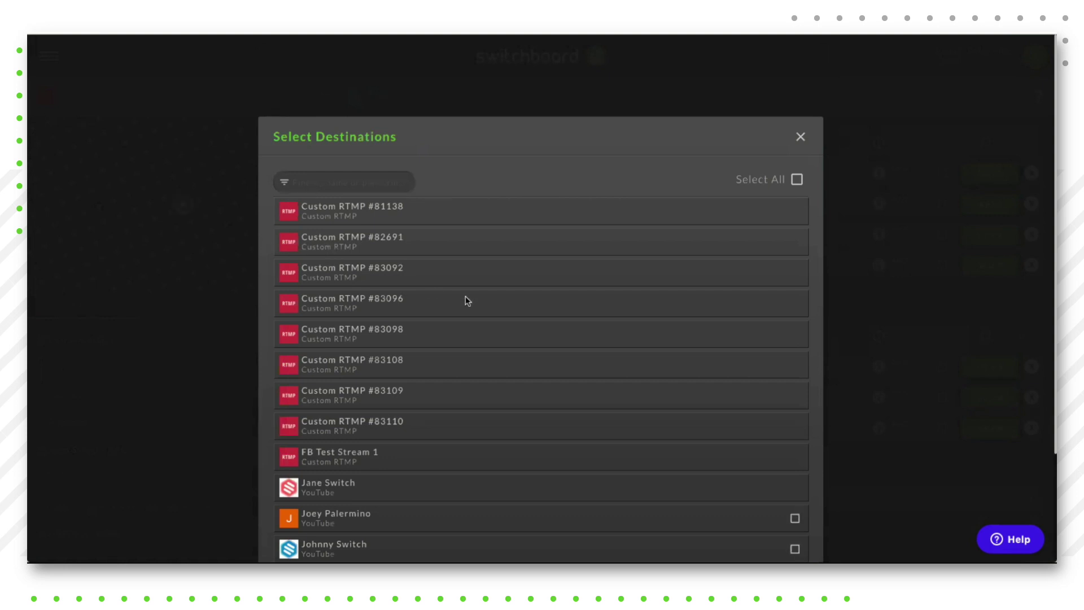
scroll(351, 494, "down", 3)
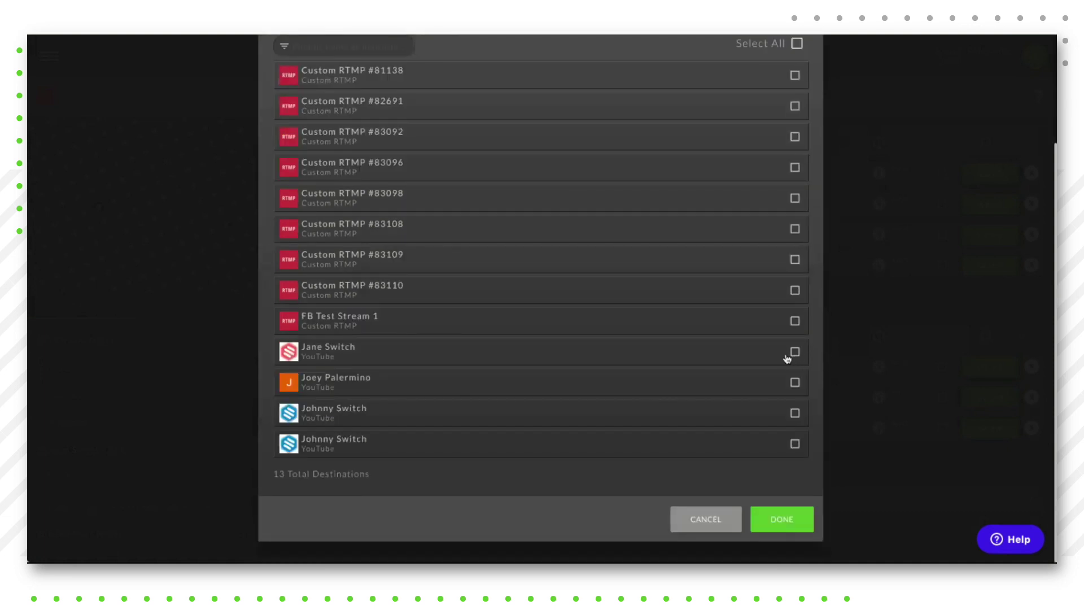
scroll(617, 408, "up", 3)
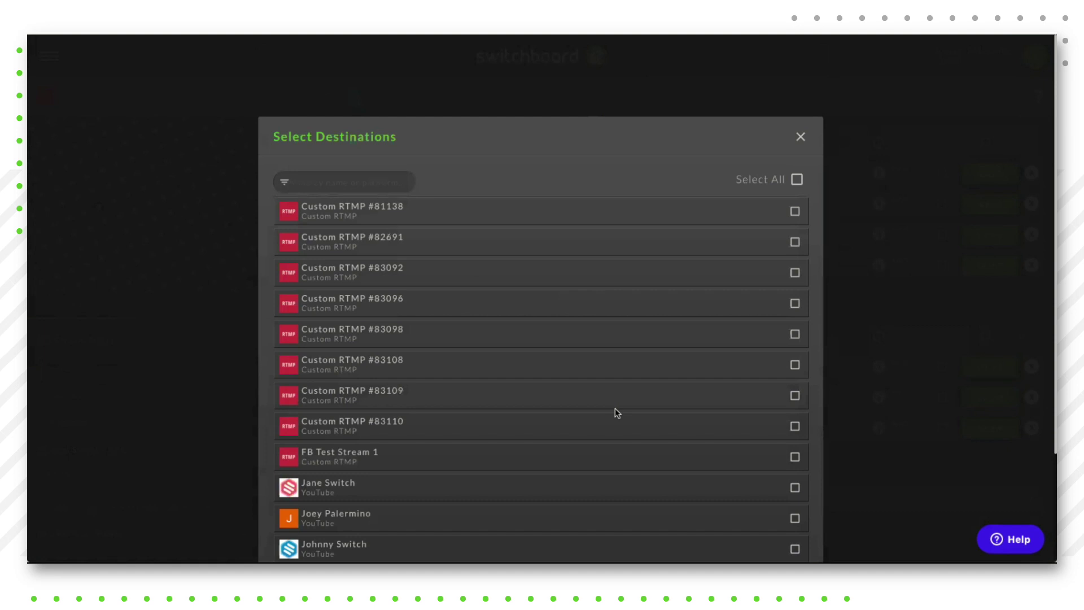
left_click(802, 138)
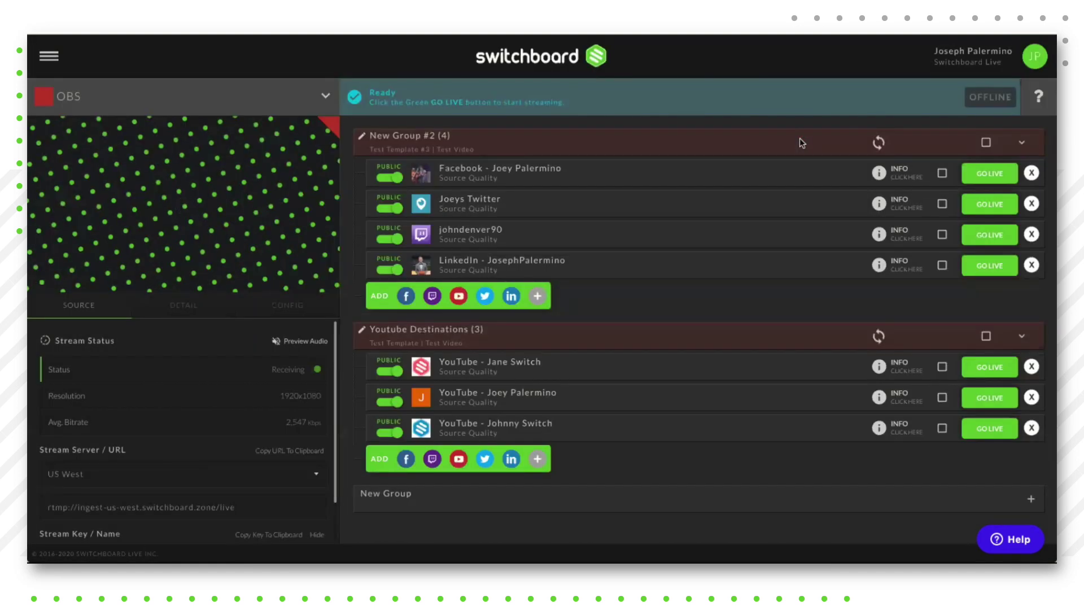